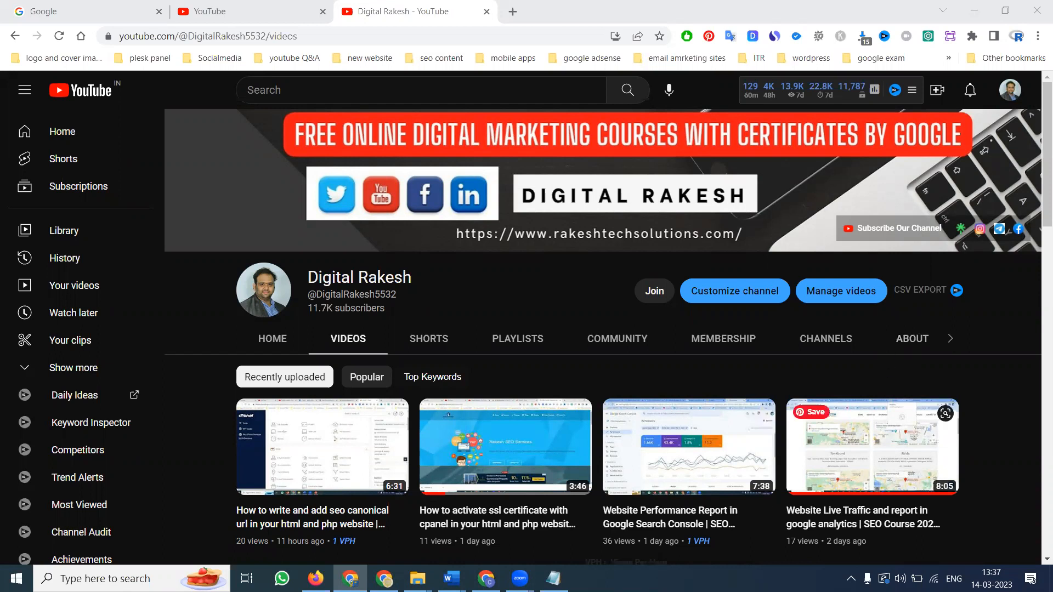
Switch to the browser window with Grotal and open its new account sign-up form
key("alt+Tab")
left_click(603, 6)
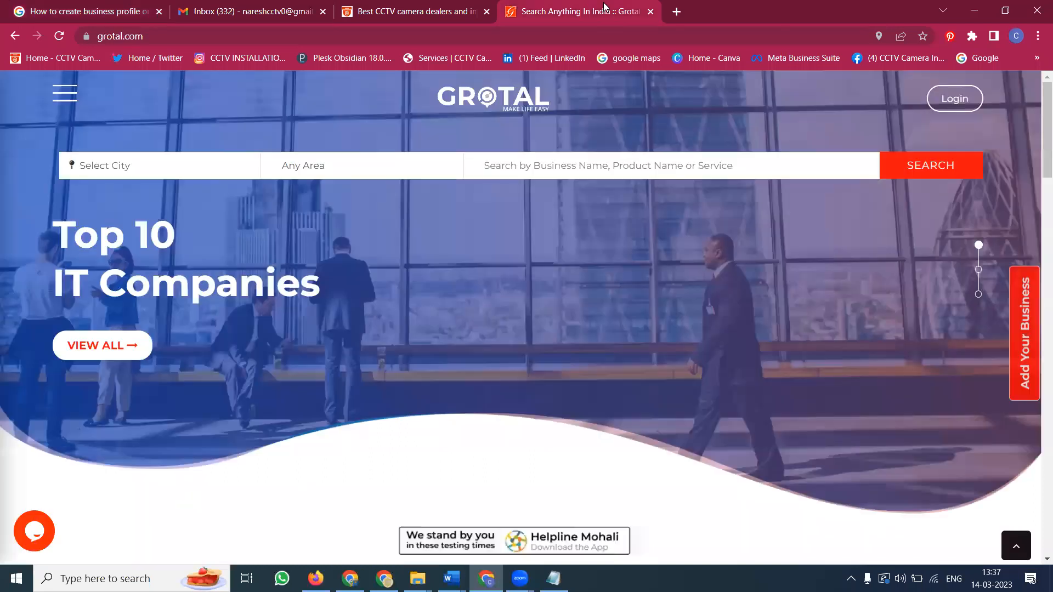
left_click(945, 99)
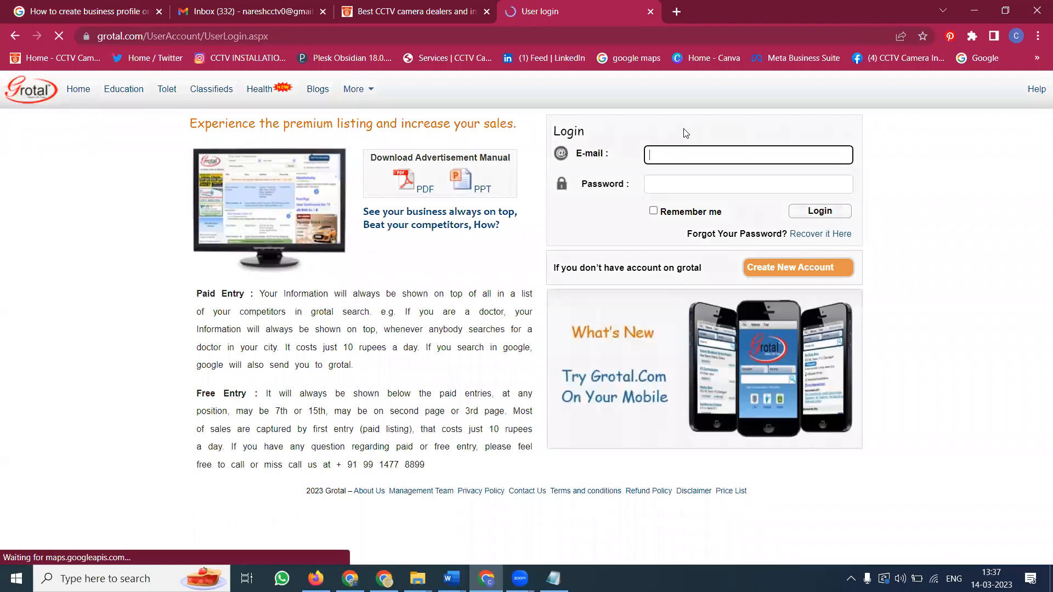
left_click(792, 269)
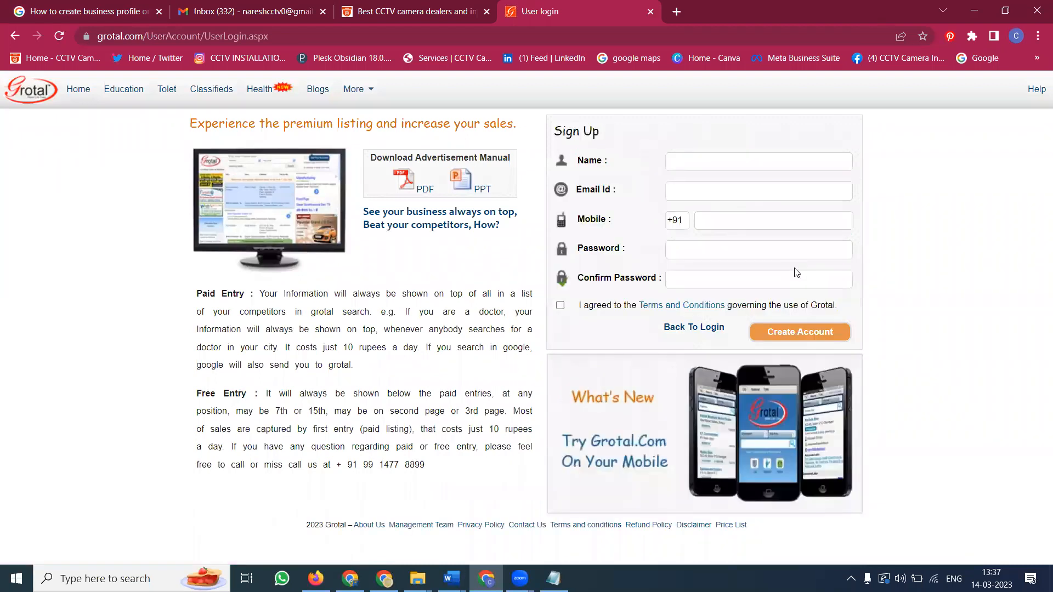
Fill the sign-up Name with cctvcamerainstallationservices, copied from the CCTV company website's domain
left_click(718, 162)
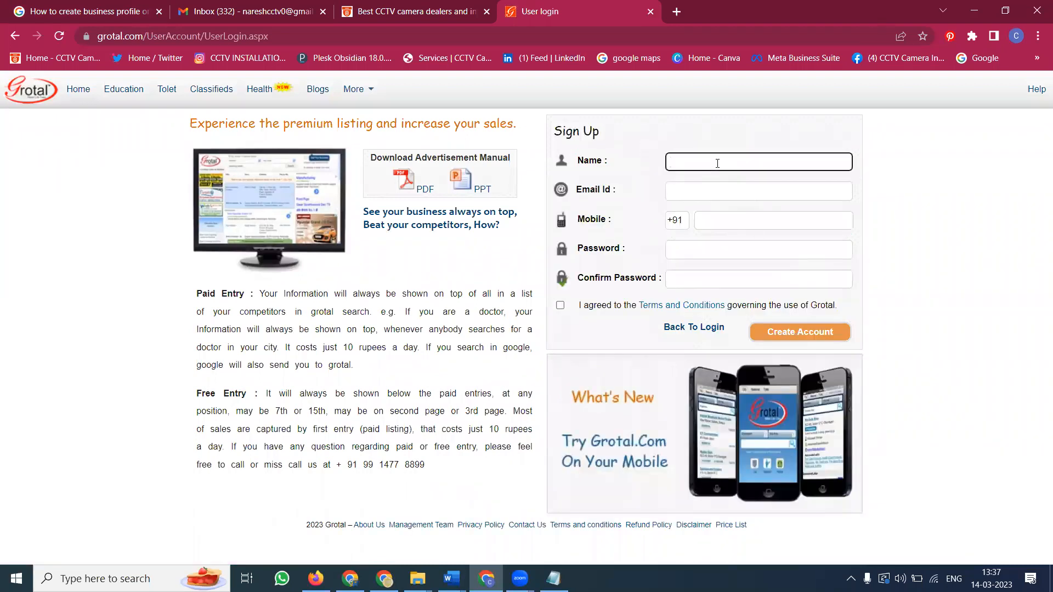
left_click(367, 10)
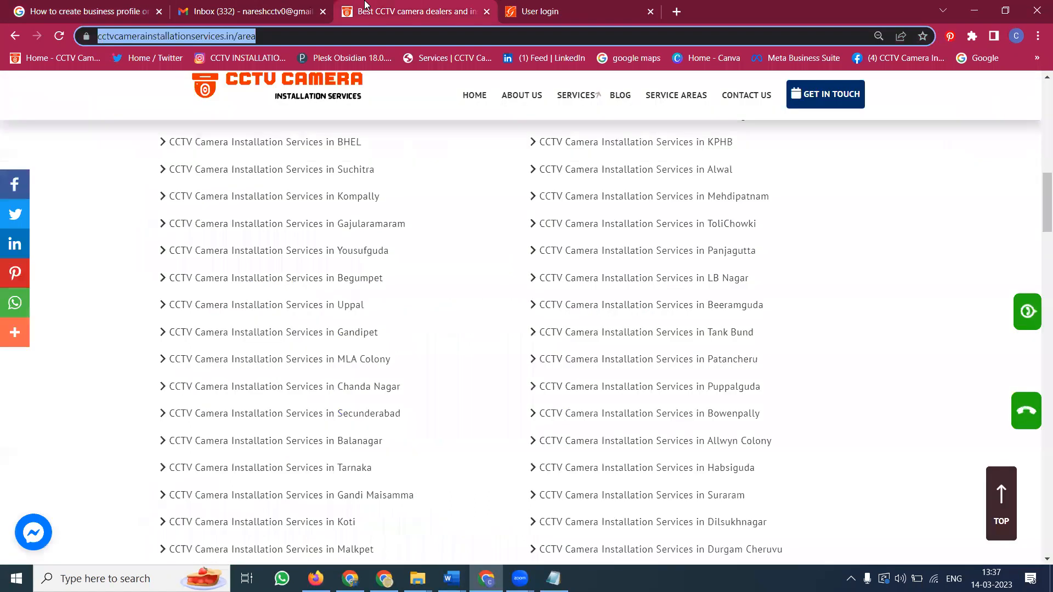
double_click(181, 34)
key("ctrl+c")
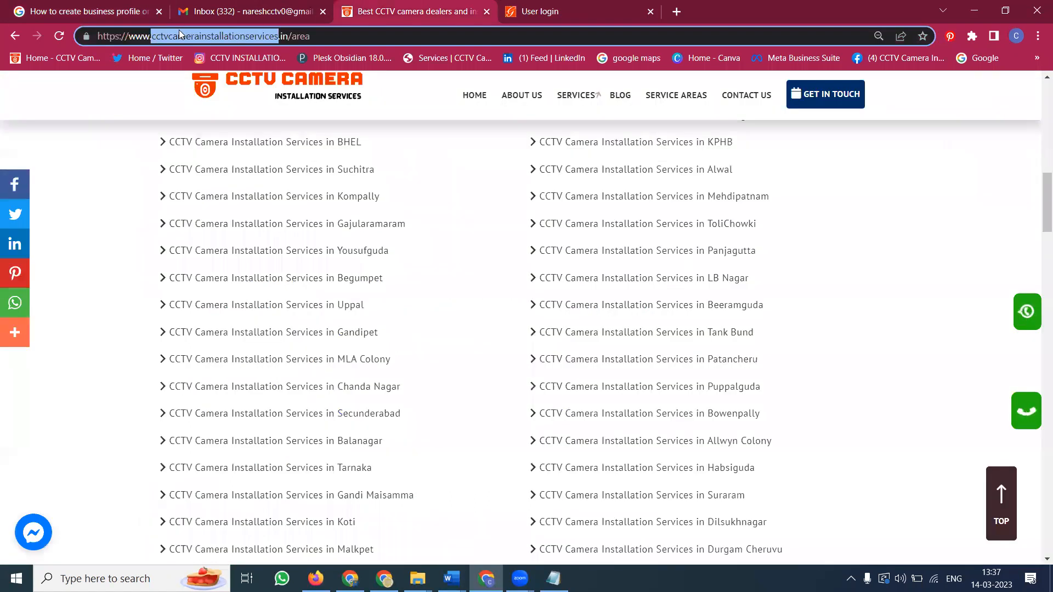
left_click(528, 9)
key("ctrl+v")
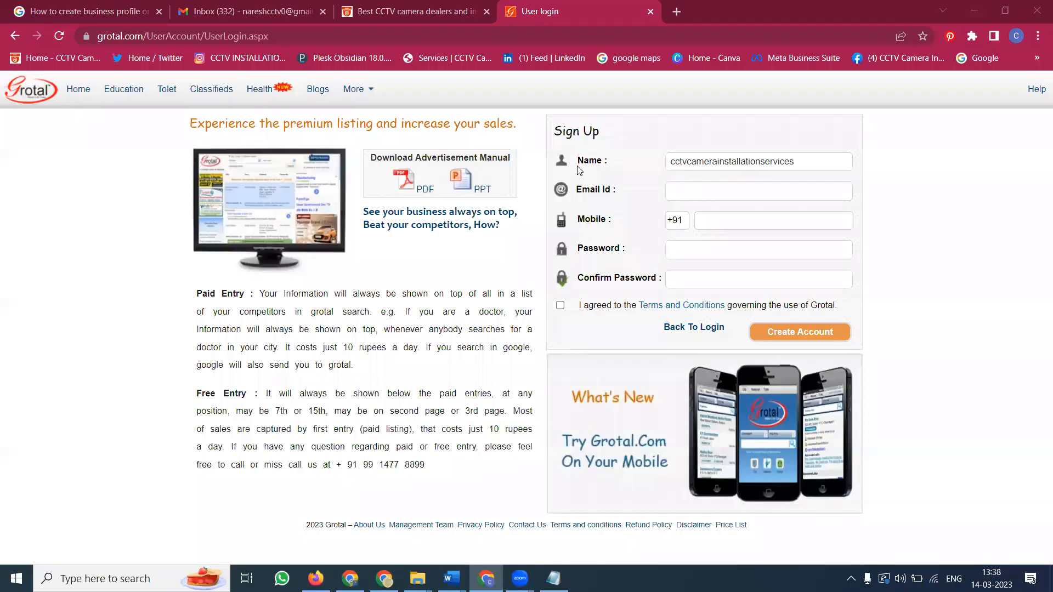
Switch the Google page to the business's Google account to get the address for the Email Id field
left_click(746, 191)
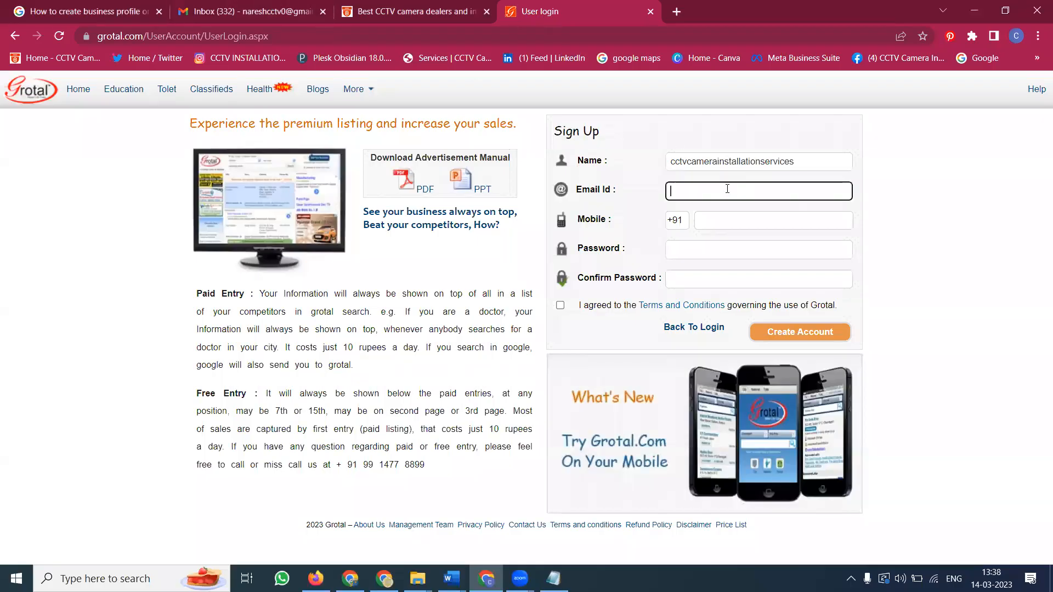
left_click(94, 6)
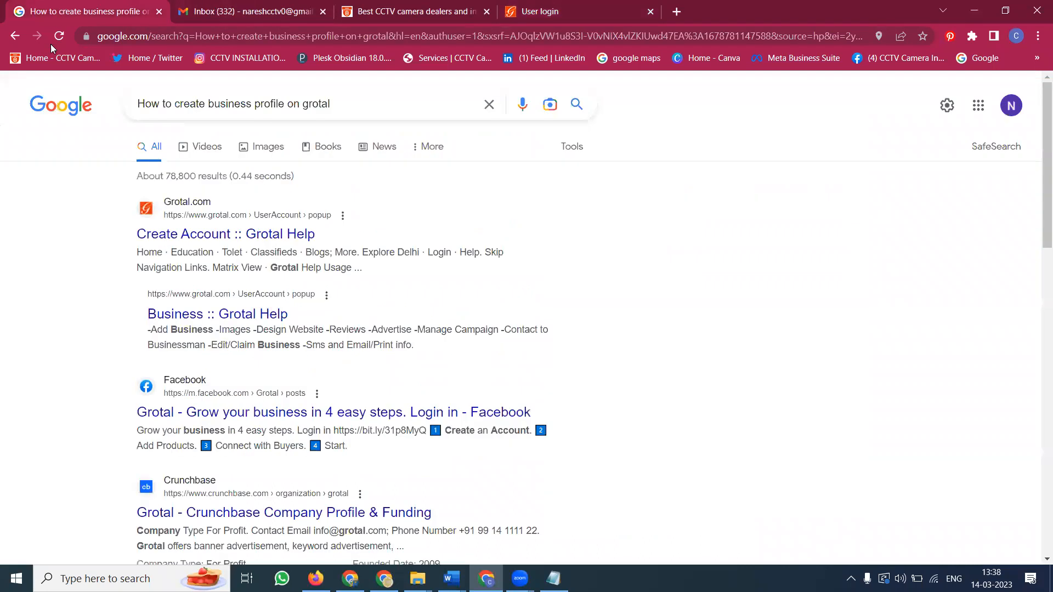
left_click(59, 110)
left_click(1028, 93)
double_click(912, 164)
left_click(891, 260)
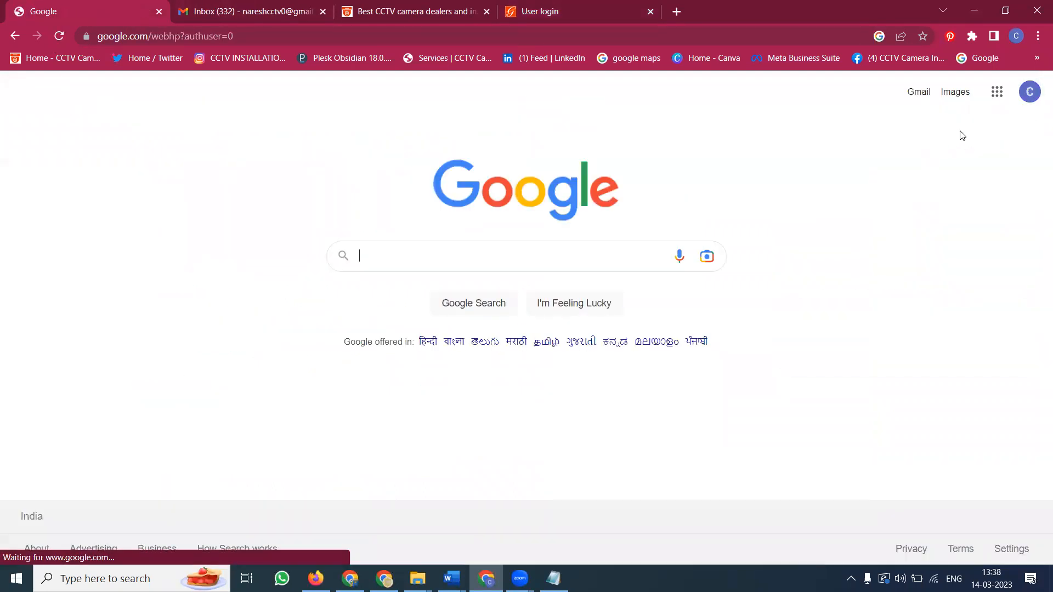
Copy the email address from the Google account details and paste it into the sign-up Email Id field
left_click(1029, 91)
triple_click(901, 164)
right_click(899, 165)
left_click(878, 178)
left_click(542, 8)
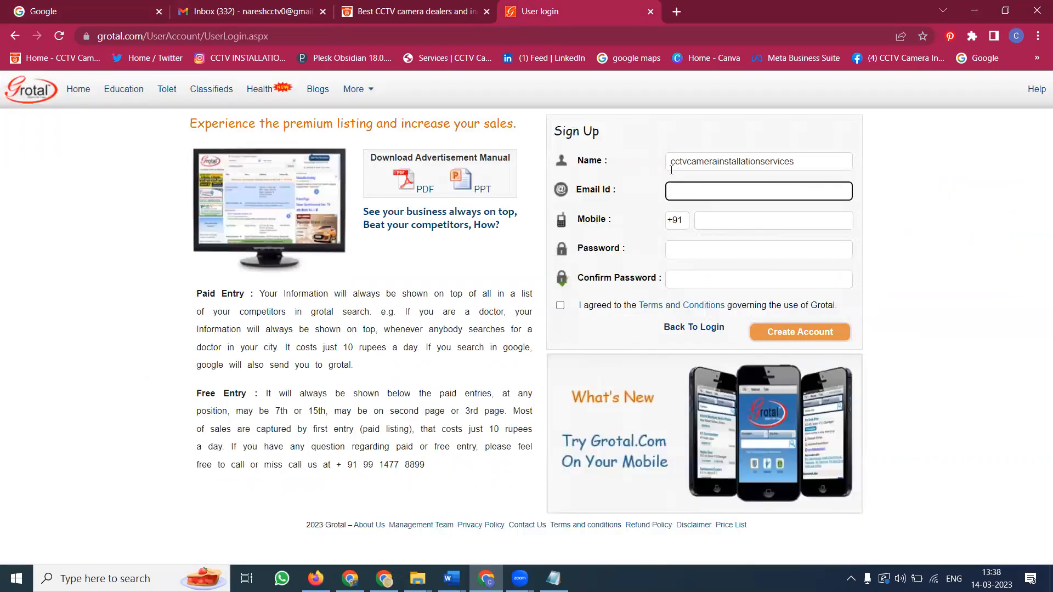
key("ctrl+v")
Open the CCTV company website's Contact Us page in a new tab
left_click(398, 8)
scroll(755, 97, "up", 5)
middle_click(756, 97)
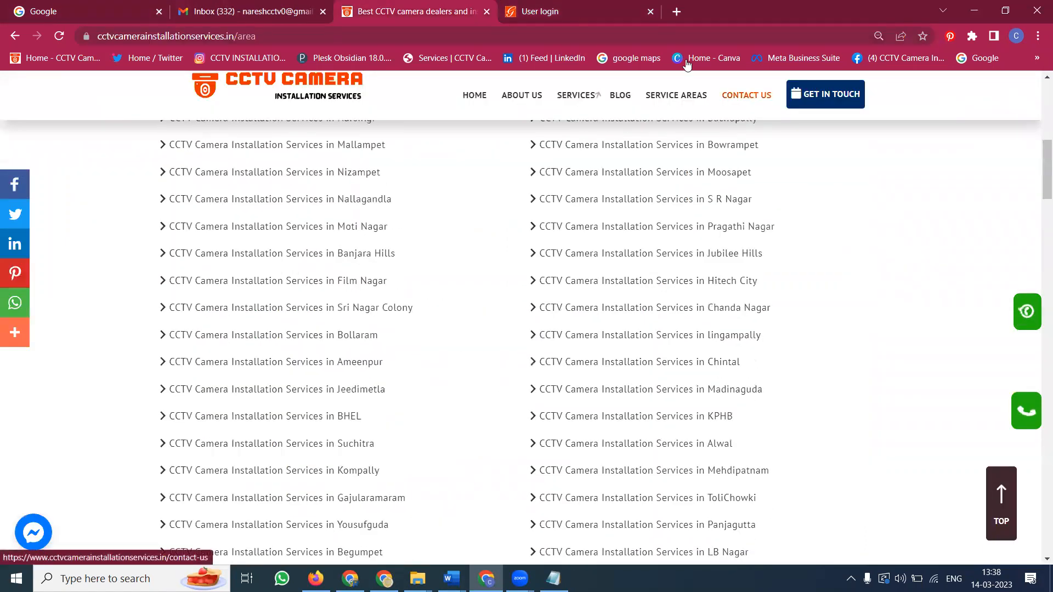
left_click(532, 8)
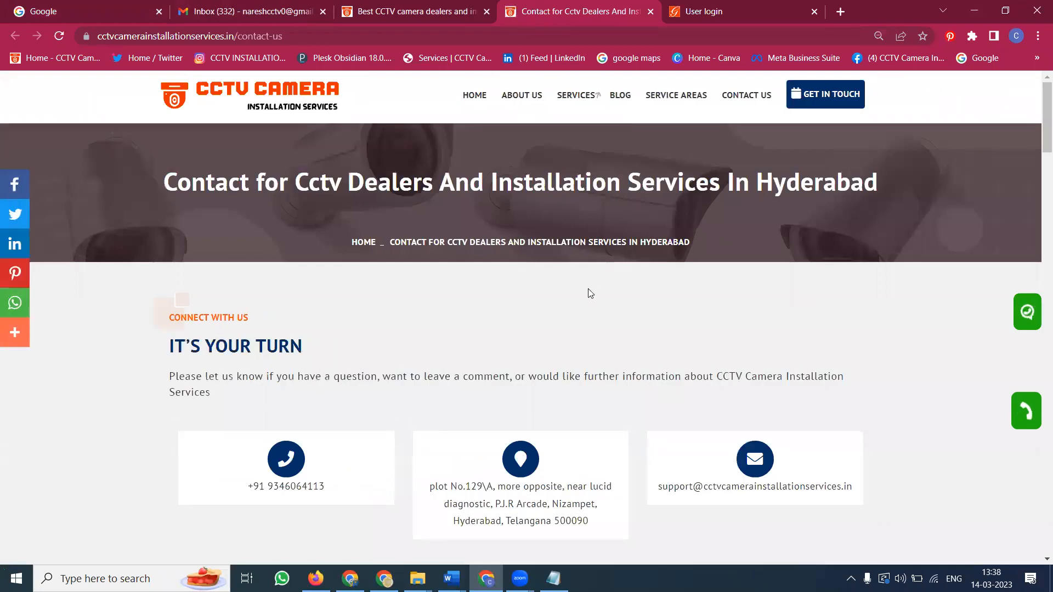
Copy the company's mobile number from the contact page and paste it into the sign-up Mobile field
scroll(588, 289, "down", 3)
double_click(313, 349)
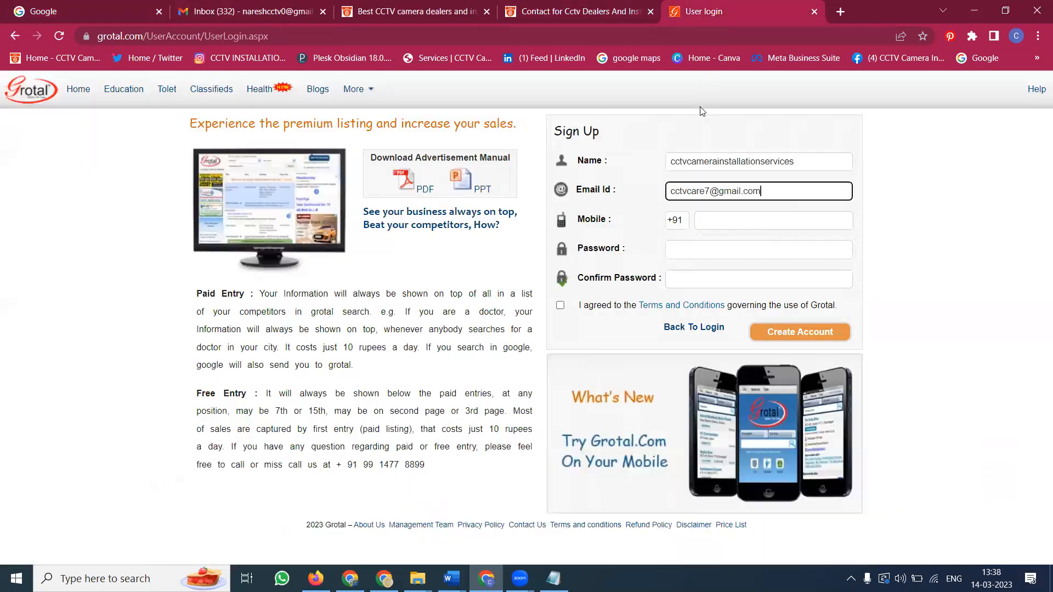
left_click(704, 11)
left_click(711, 220)
key("ctrl+v")
double_click(677, 220)
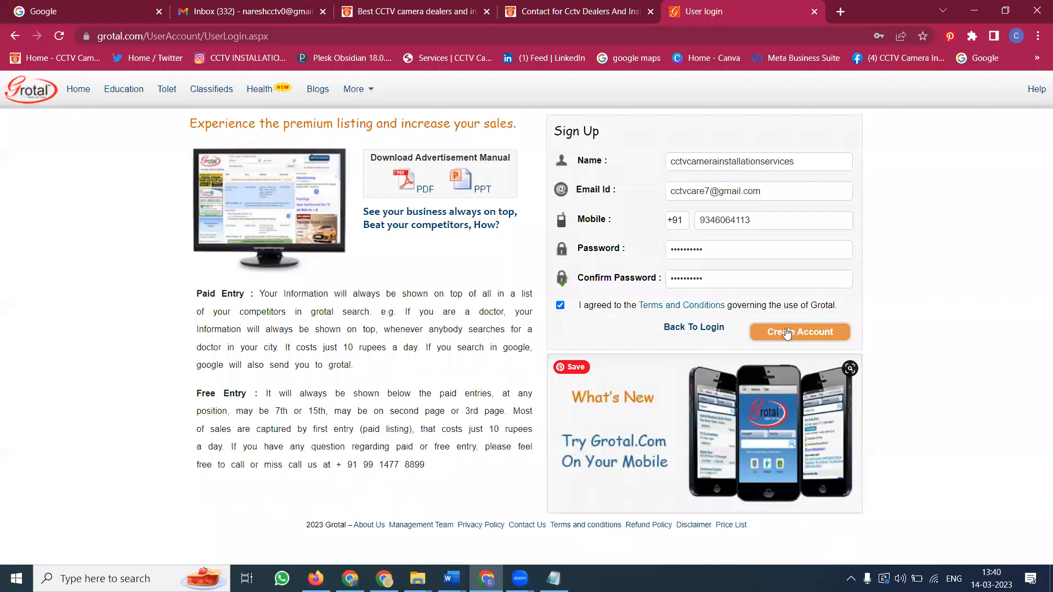
Submit the Grotal sign-up form, save the login in the browser and open the Gmail inbox
left_click(787, 333)
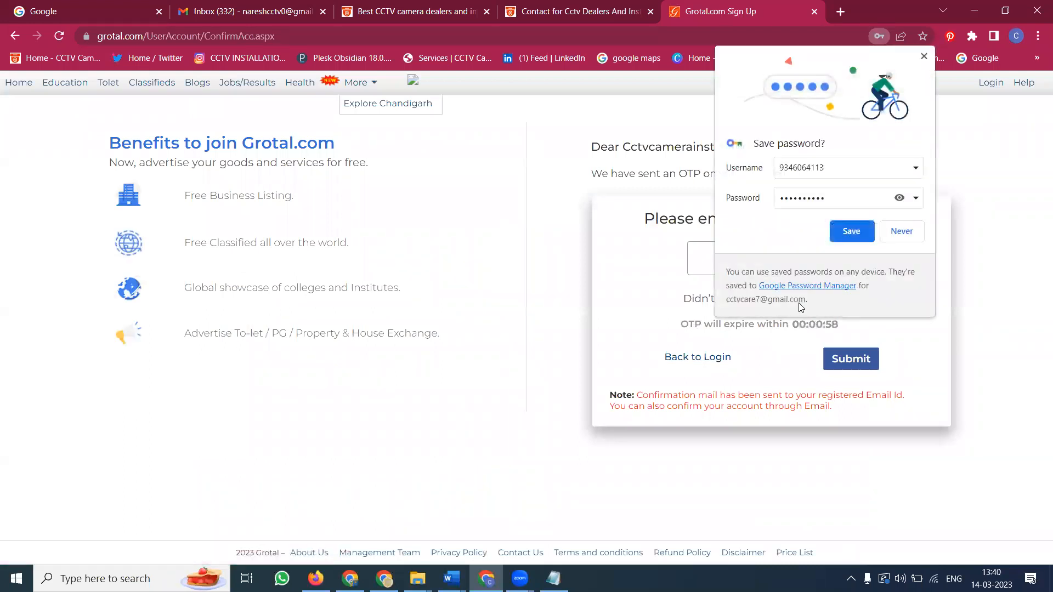
left_click(851, 232)
left_click(213, 4)
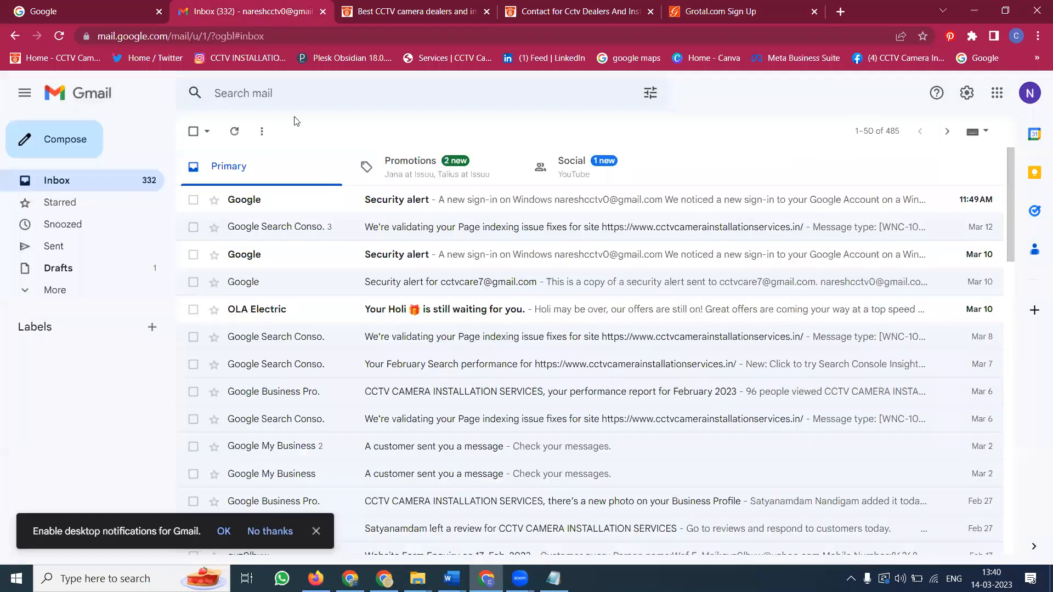
Return to Grotal and skip the advertisement bonus message, choosing not to show it again
left_click(699, 9)
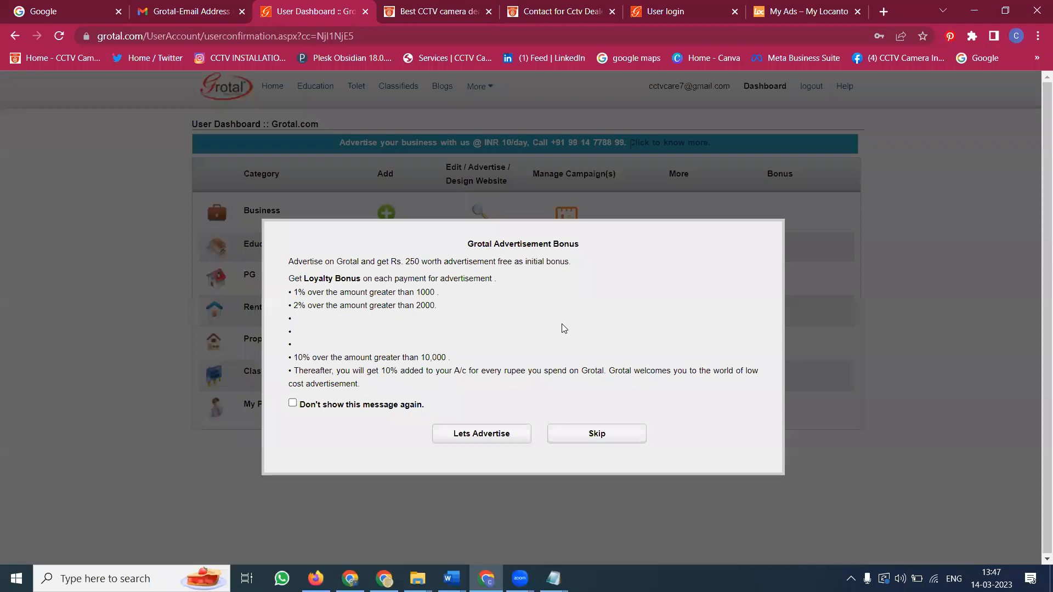
left_click(293, 405)
left_click(587, 435)
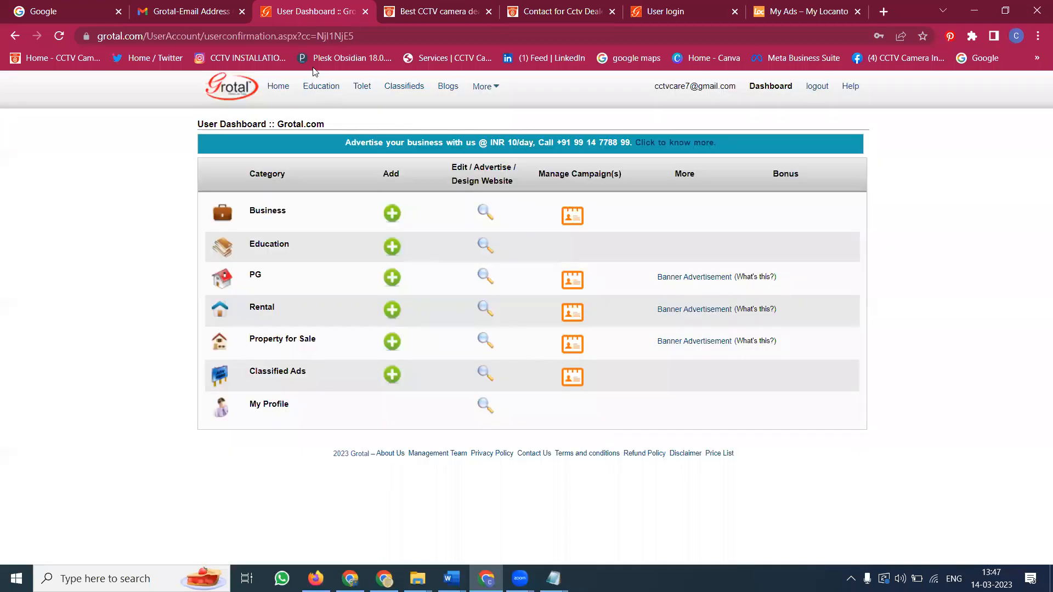
left_click(200, 16)
scroll(311, 218, "up", 3)
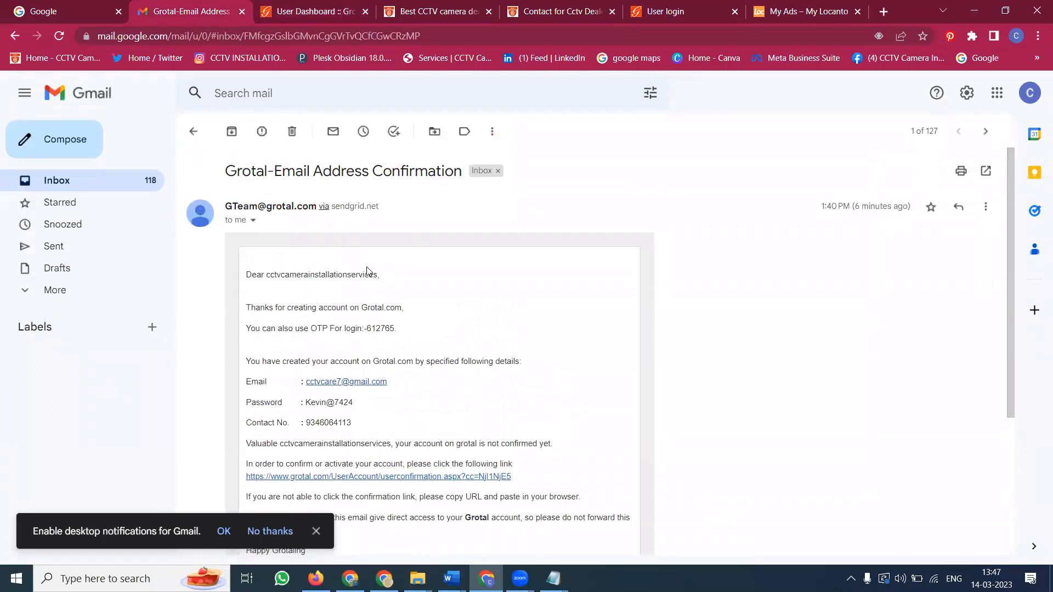
left_click(120, 175)
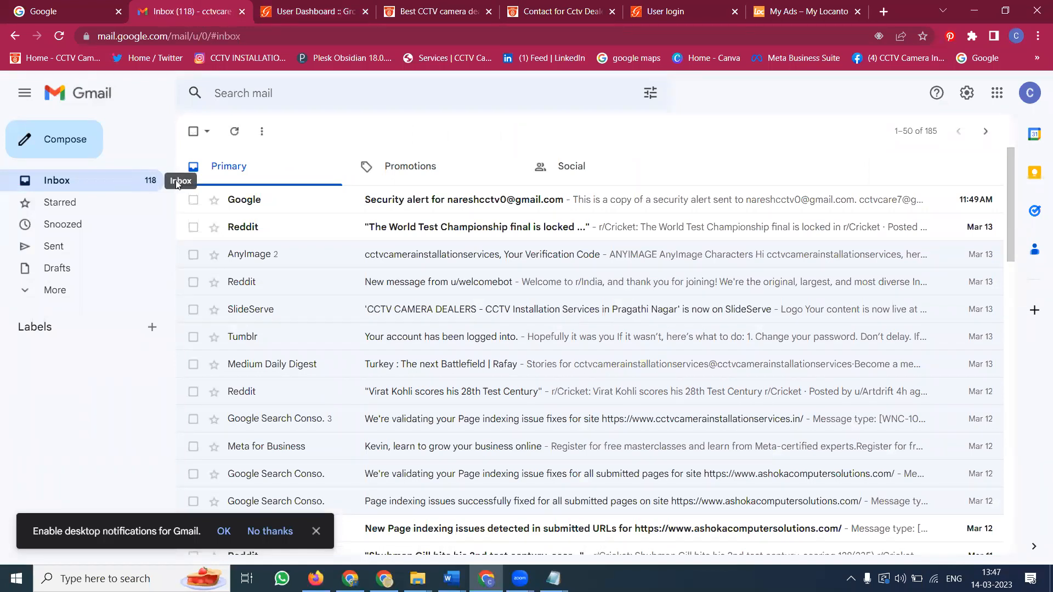
left_click(384, 166)
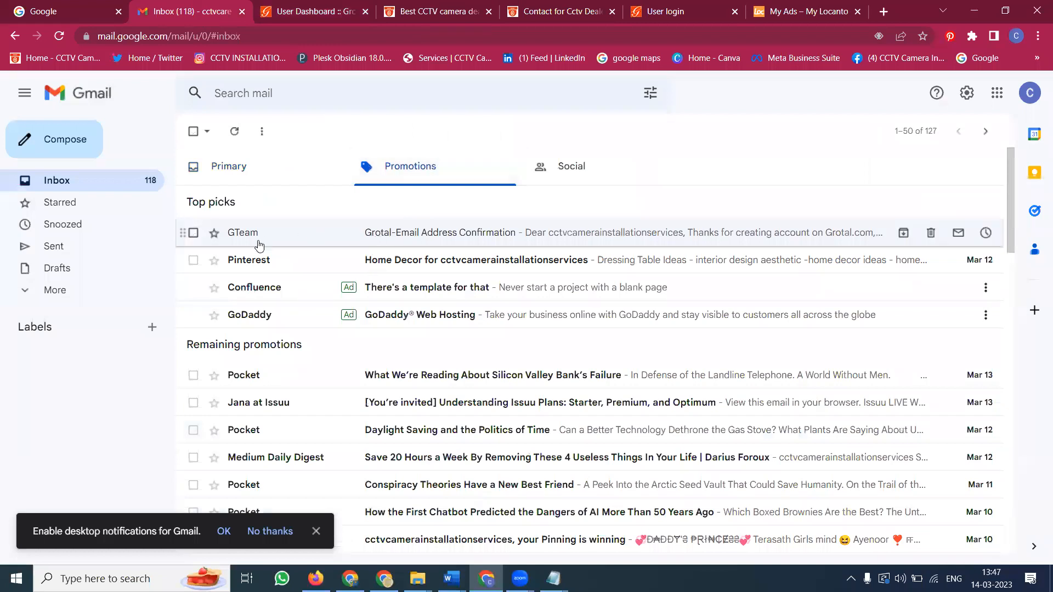
mouse_move(233, 242)
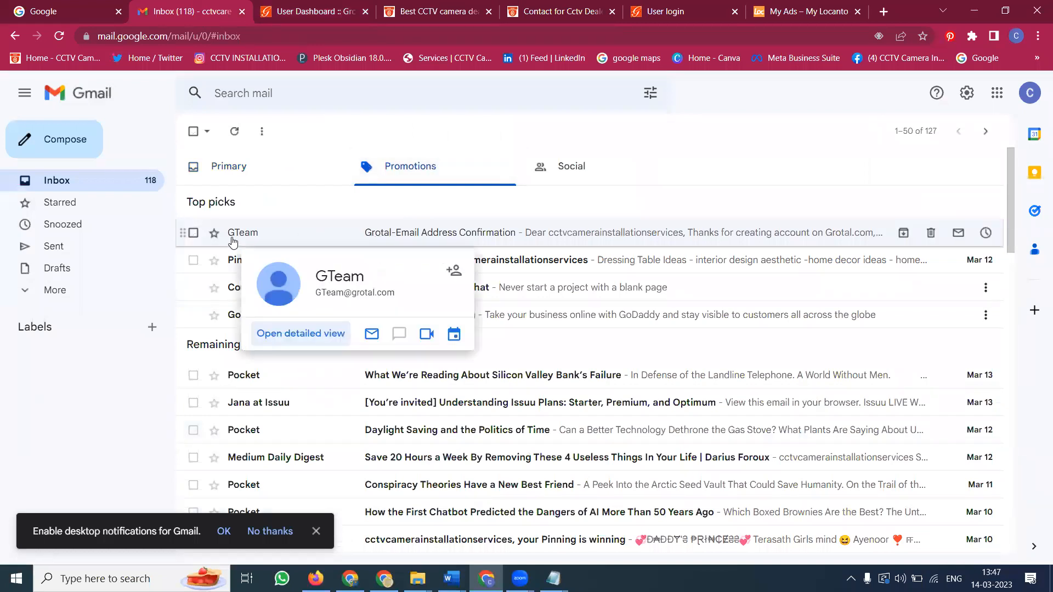
left_click(289, 4)
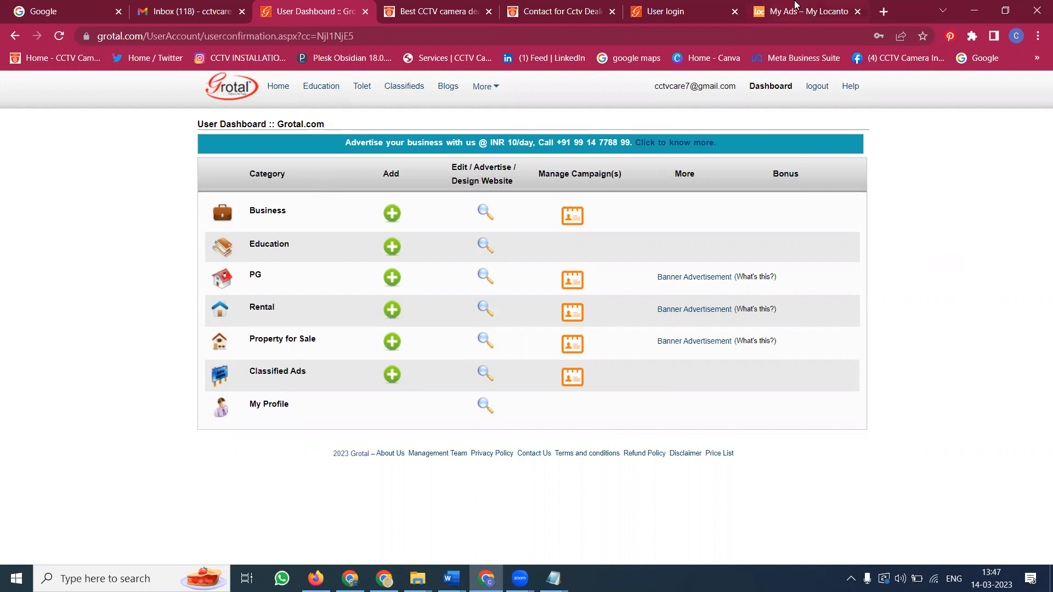
Look over the existing CCTV ads in Locanto's My Ads and return to the Grotal dashboard
left_click(795, 10)
scroll(615, 177, "up", 10)
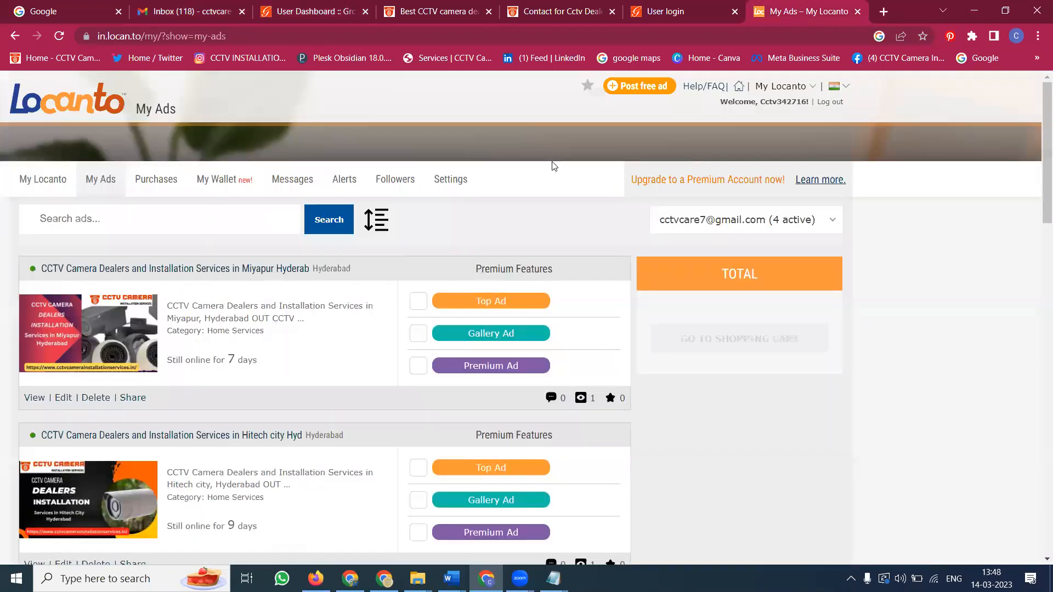
left_click(341, 7)
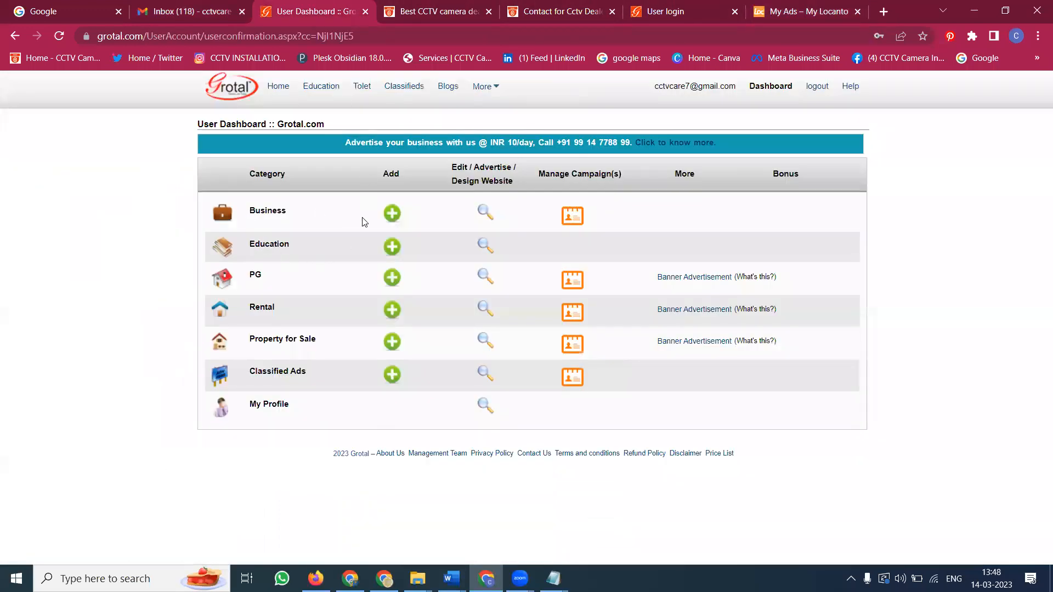
Open the form for adding a new Business listing on Grotal and review its fields
left_click(392, 214)
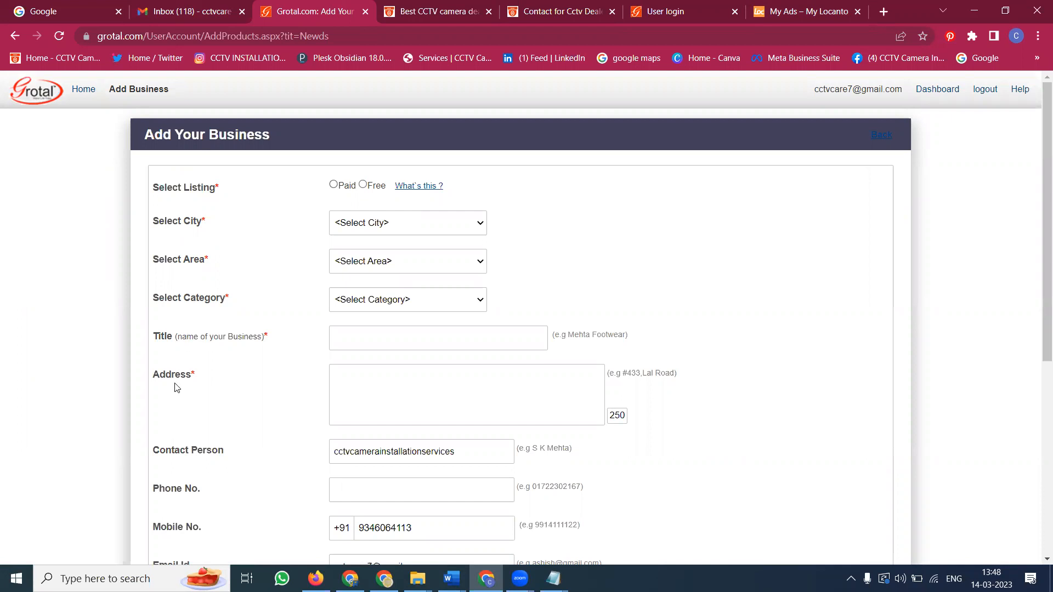
scroll(175, 471, "down", 4)
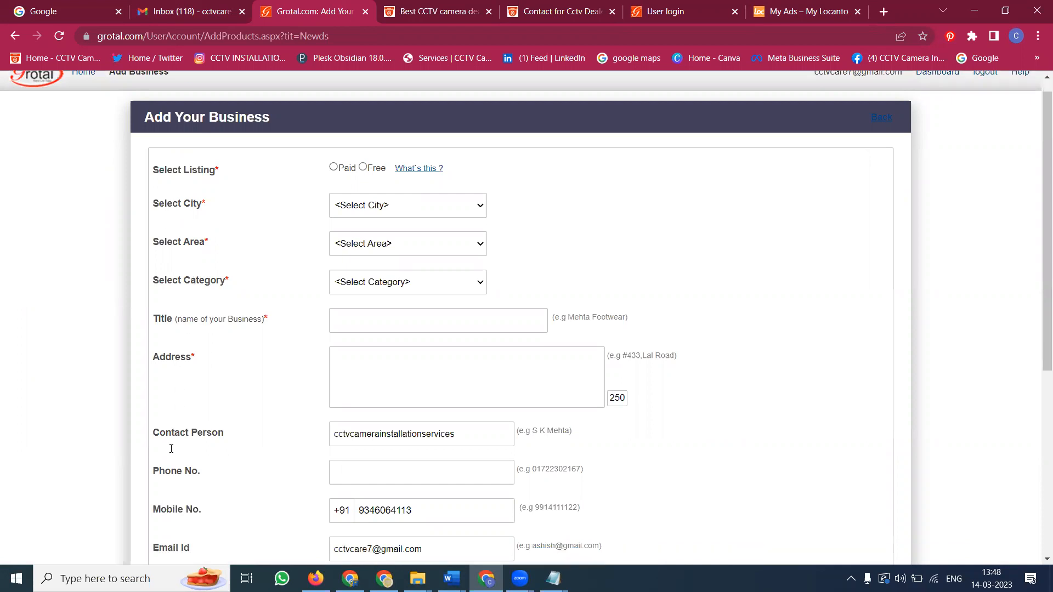
scroll(174, 384, "down", 3)
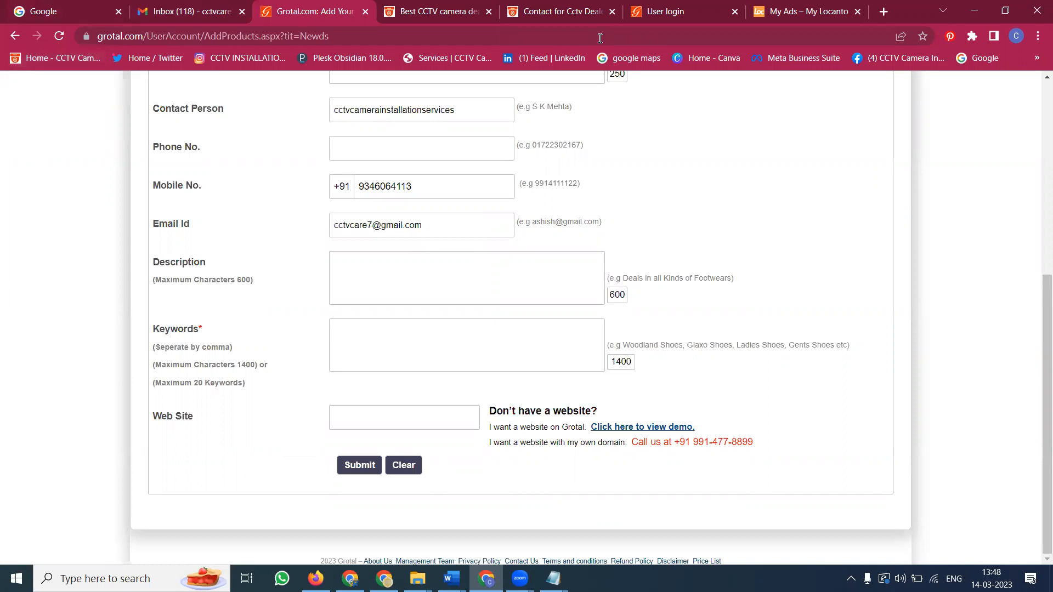
Open the CCTV company website's blog article "CCTV Camera Dealers And Installation Services in Hyderabad"
left_click(450, 7)
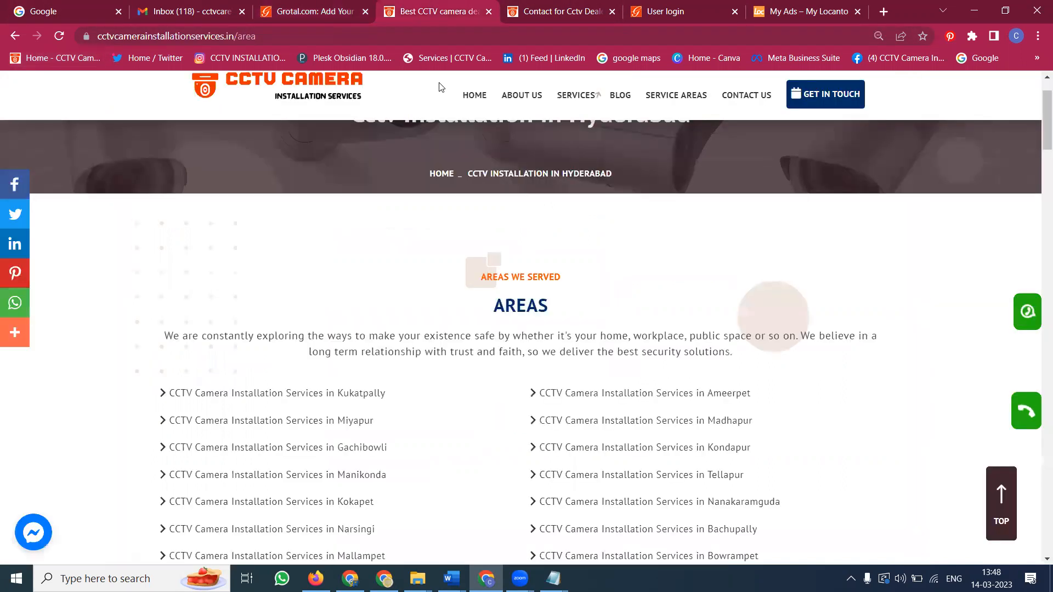
scroll(669, 137, "down", 20)
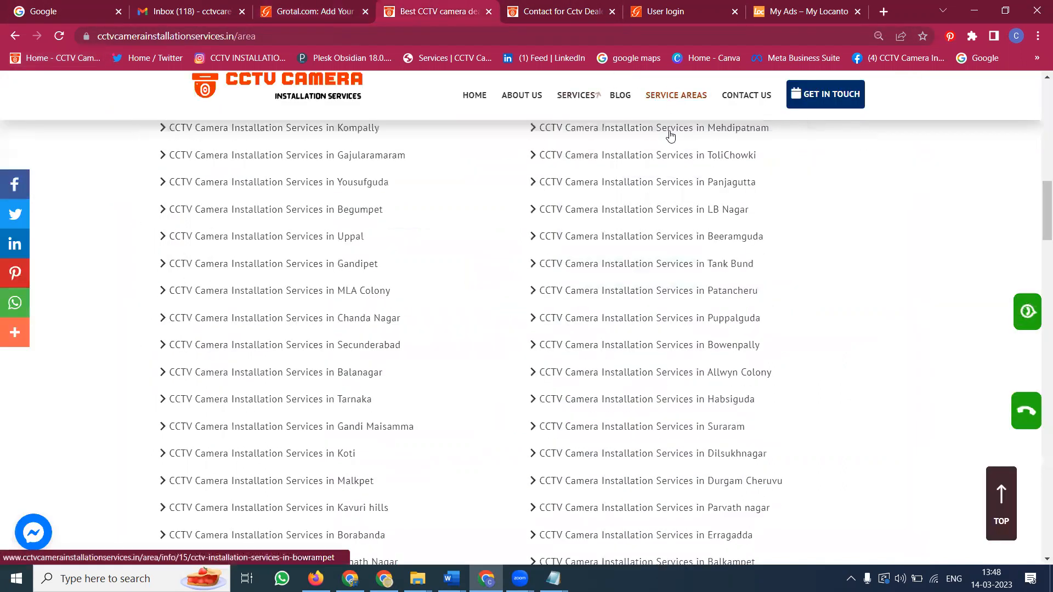
scroll(669, 137, "down", 8)
scroll(669, 137, "up", 8)
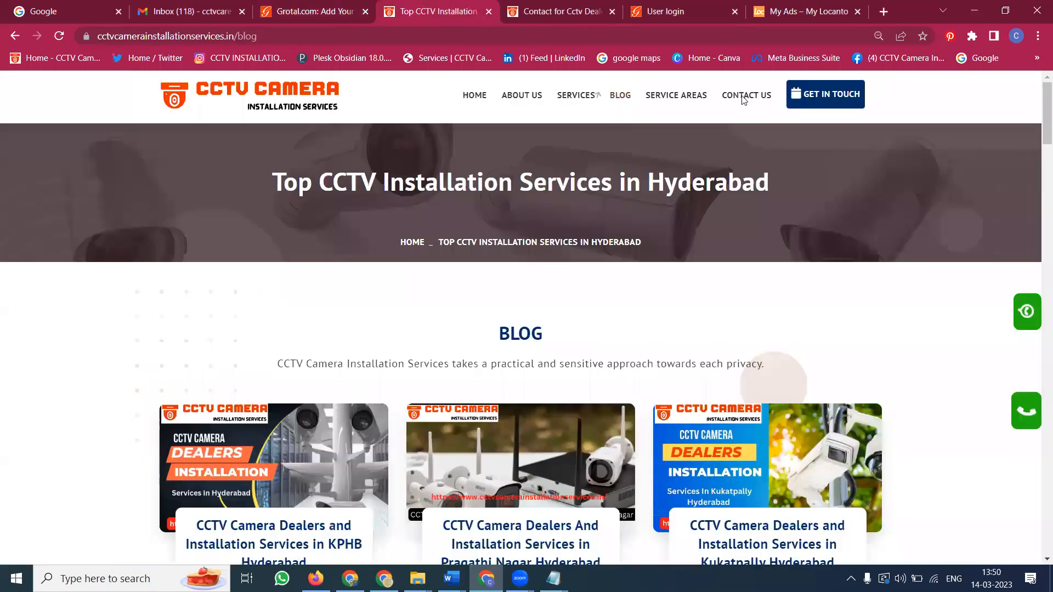
left_click(619, 96)
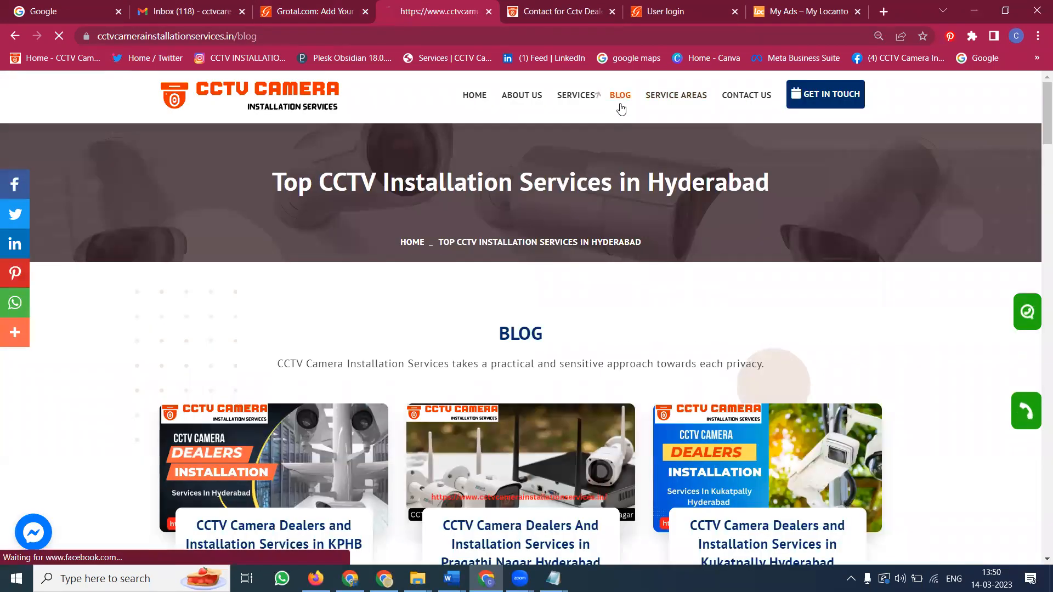
scroll(597, 275, "down", 7)
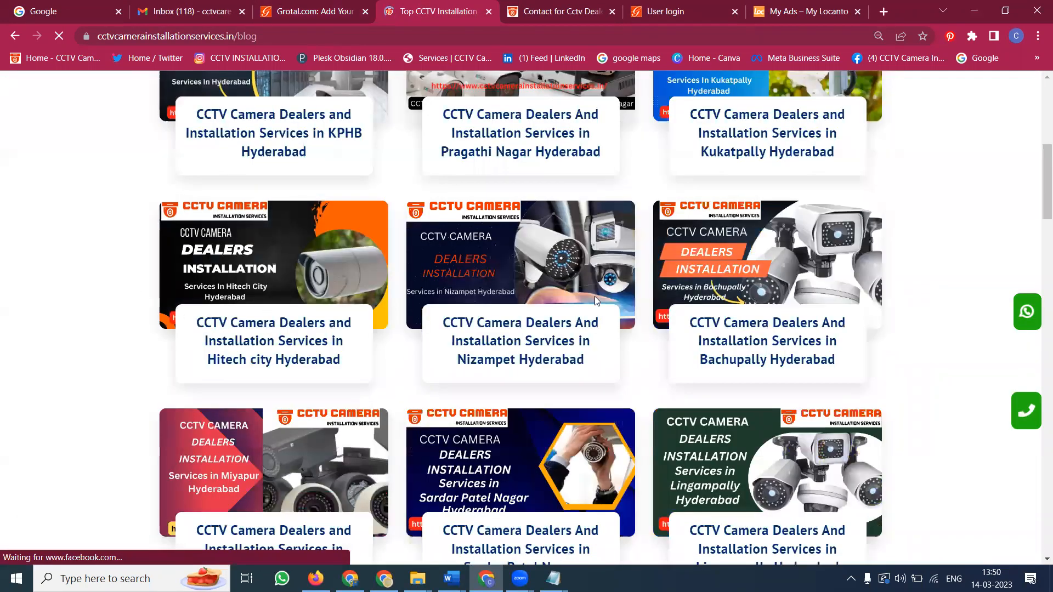
scroll(595, 296, "down", 5)
left_click(520, 179)
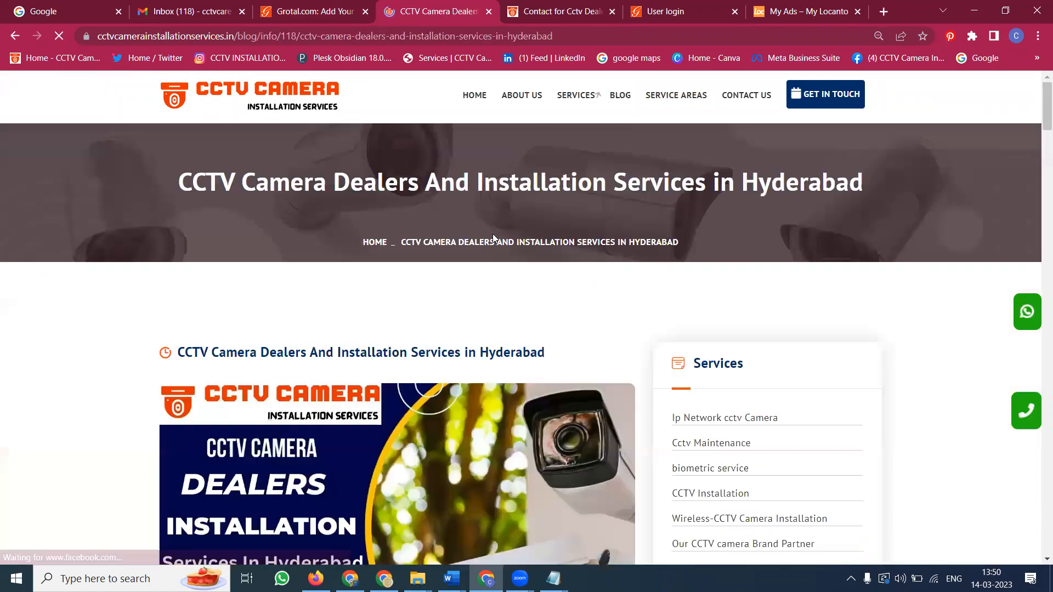
Copy the article heading "CCTV Camera Dealers And Installation Services in Hyderabad" and return to Grotal's Add Your Business form
triple_click(430, 354)
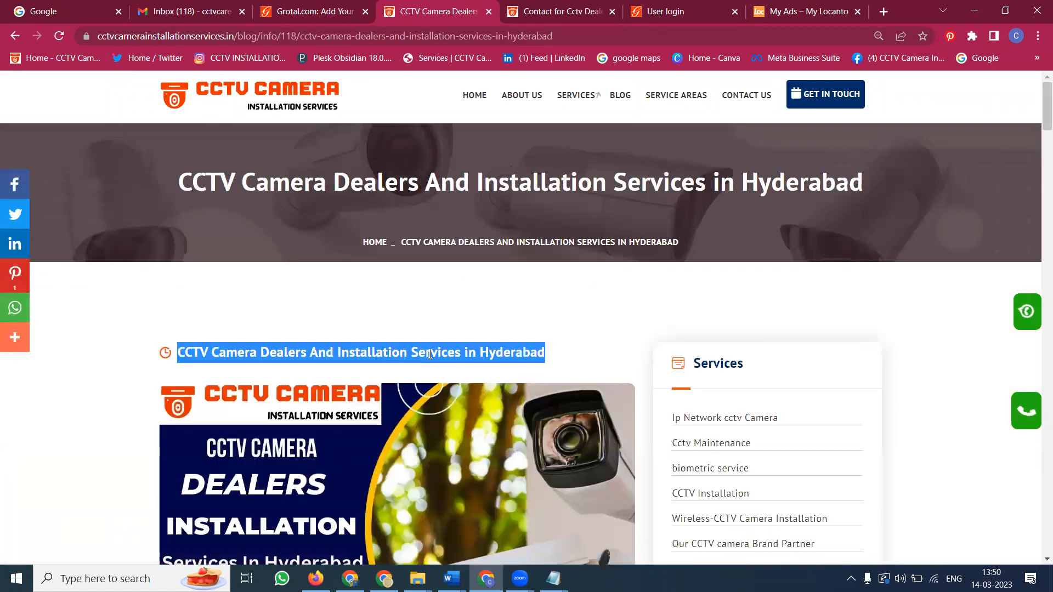
left_click(334, 14)
scroll(387, 178, "up", 6)
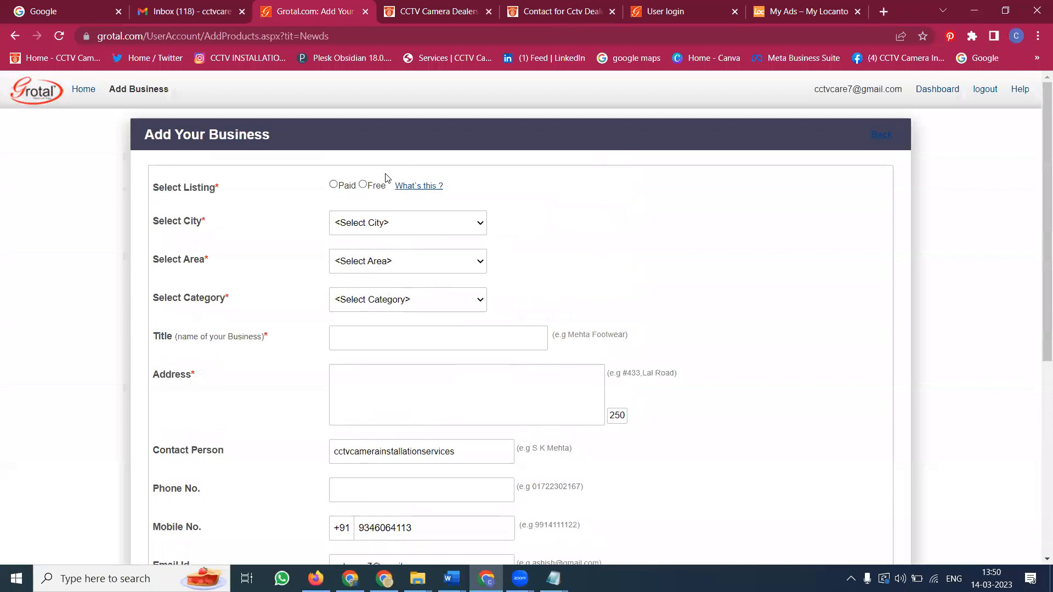
Set the business listing's city to Hyderabad
left_click(380, 228)
scroll(382, 318, "down", 20)
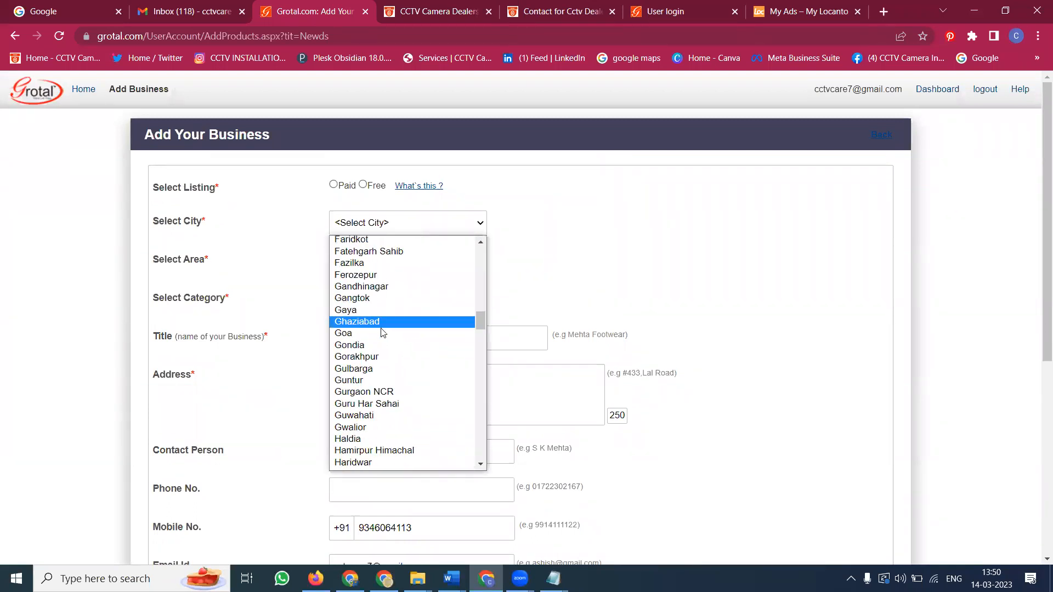
scroll(382, 340, "down", 8)
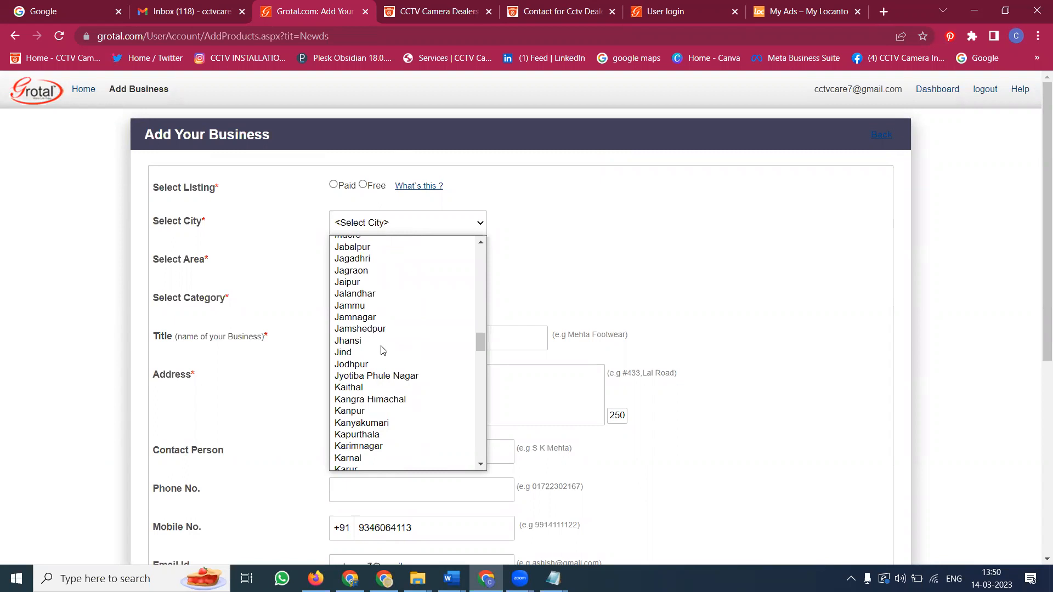
scroll(383, 350, "down", 15)
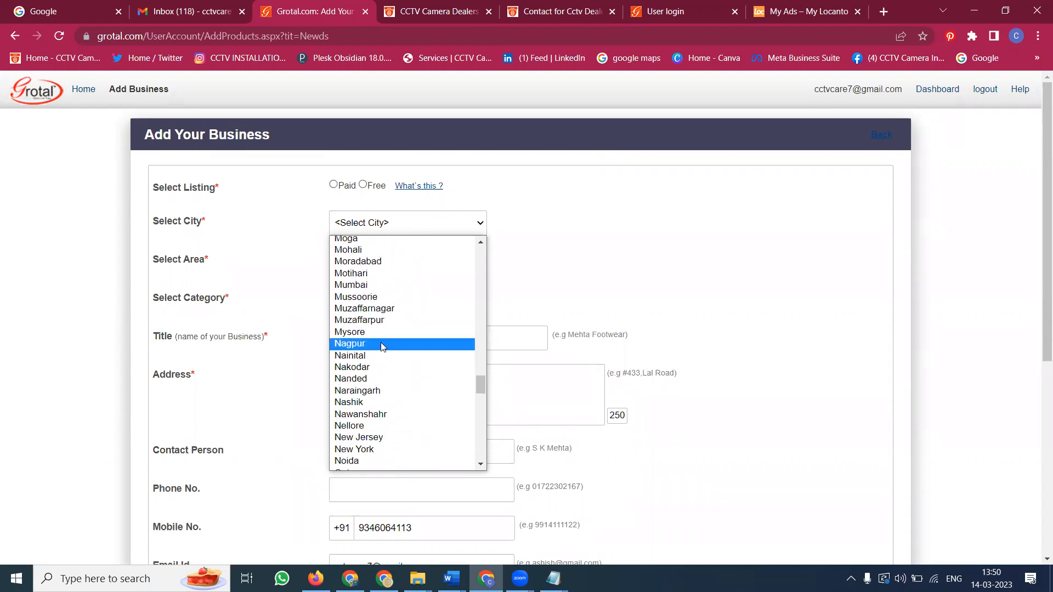
key("h")
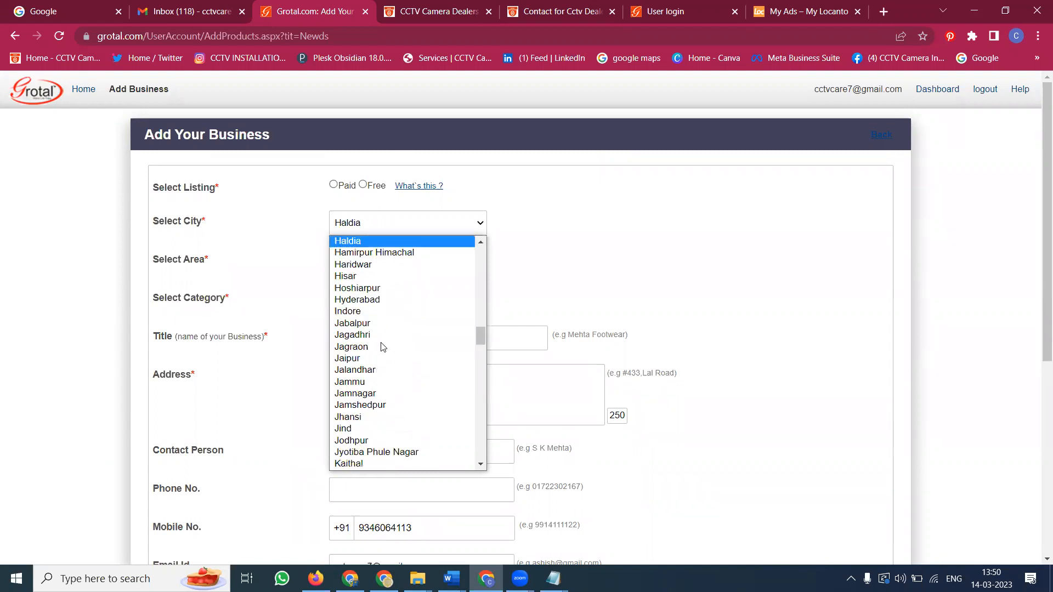
left_click(364, 223)
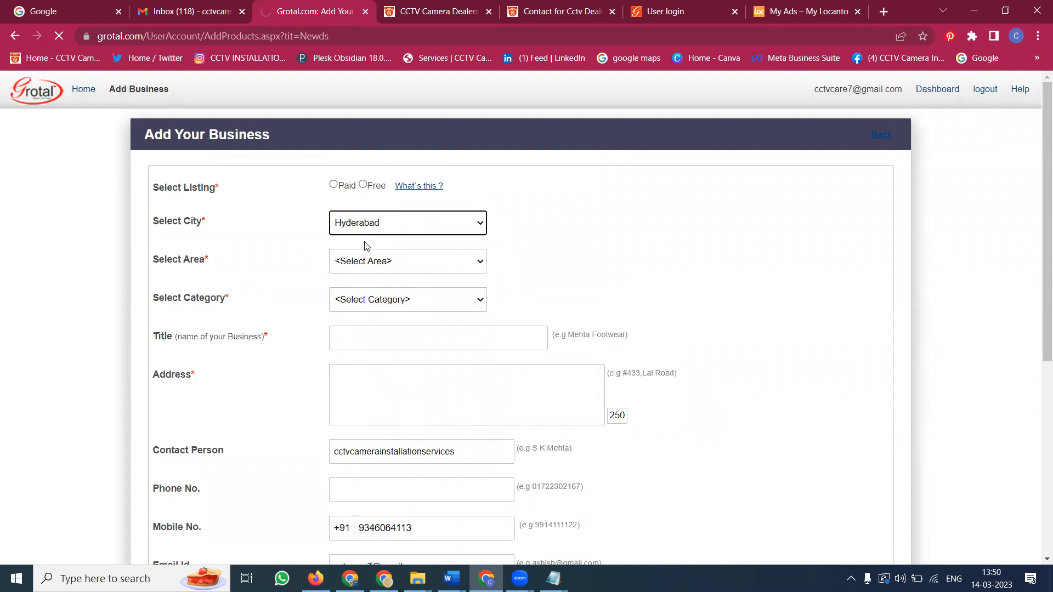
Set the listing's area to Nizampet
left_click(368, 261)
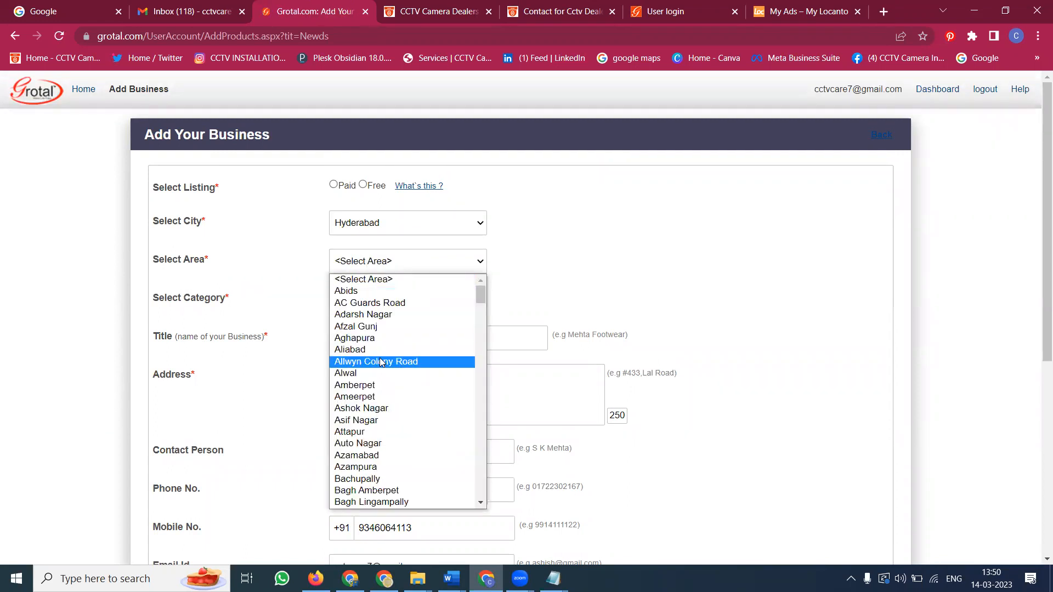
key("n")
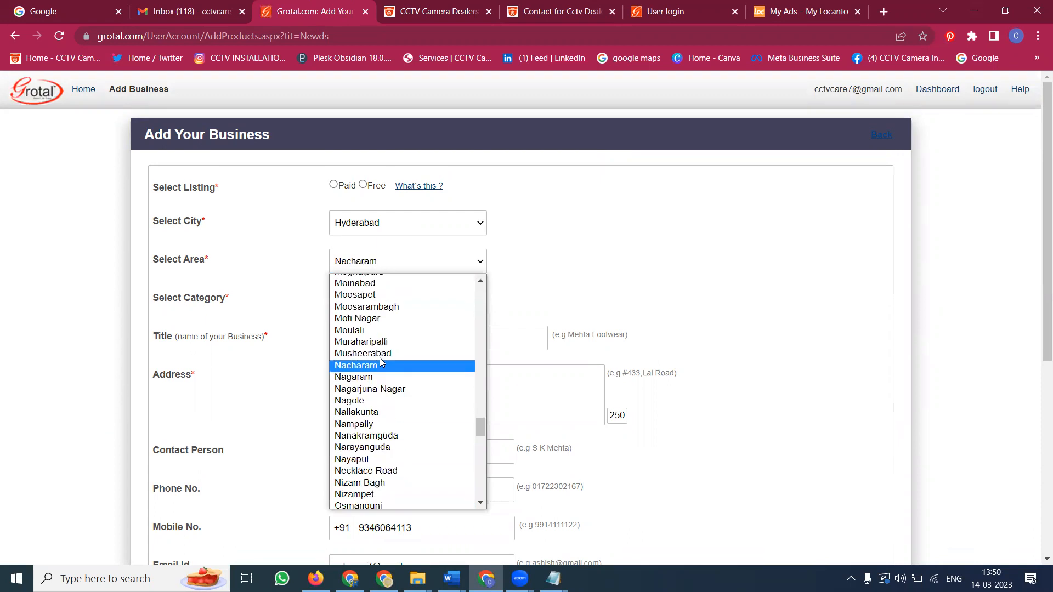
left_click(377, 494)
Look through the available business categories and set the listing's category to Business Enterprises
left_click(365, 304)
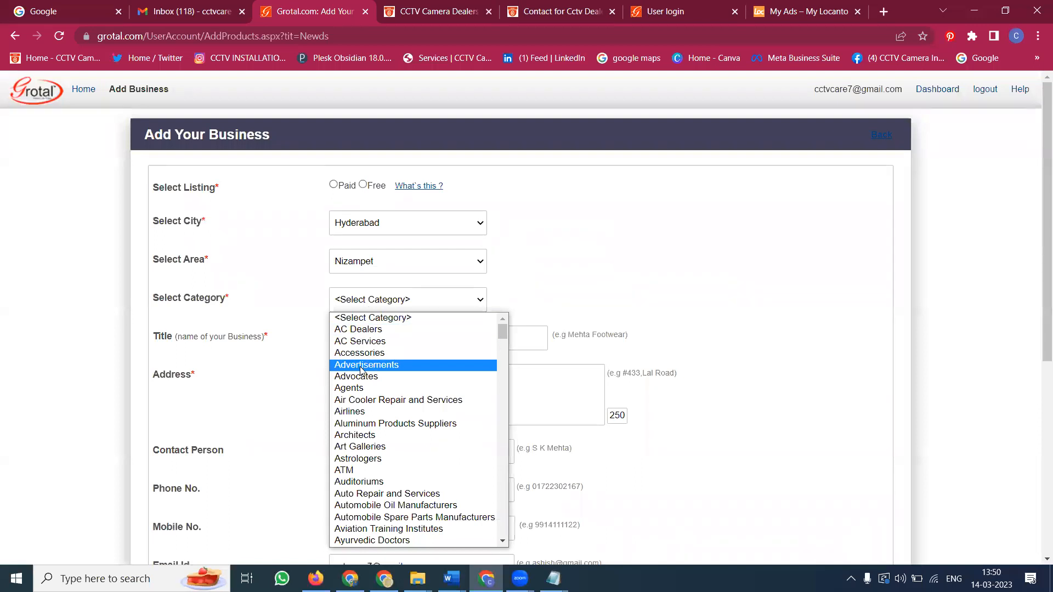
scroll(362, 367, "down", 8)
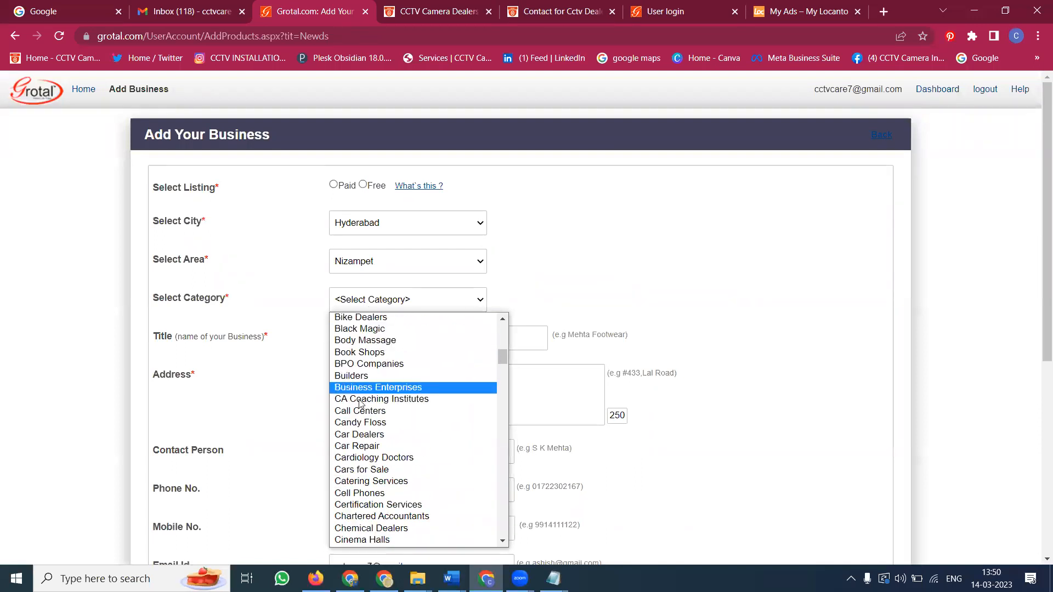
scroll(361, 423, "down", 4)
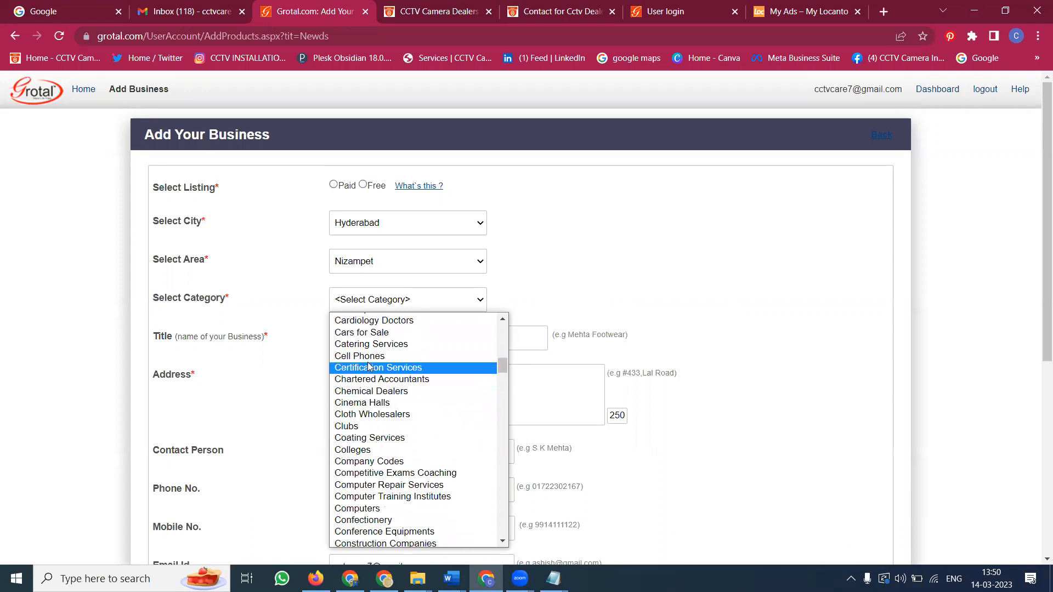
scroll(369, 367, "down", 3)
scroll(369, 367, "down", 3)
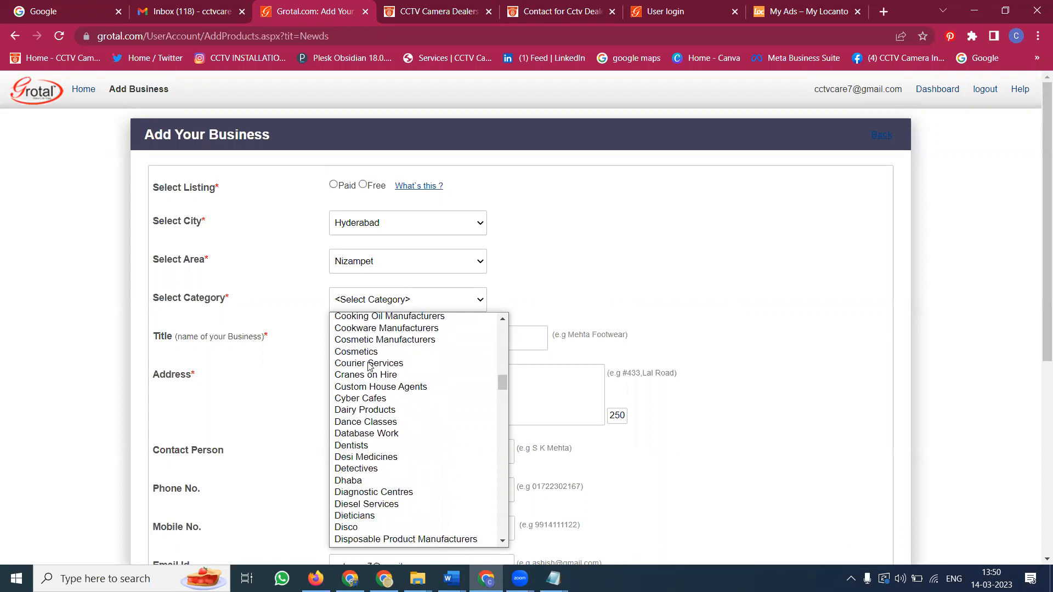
scroll(369, 367, "down", 20)
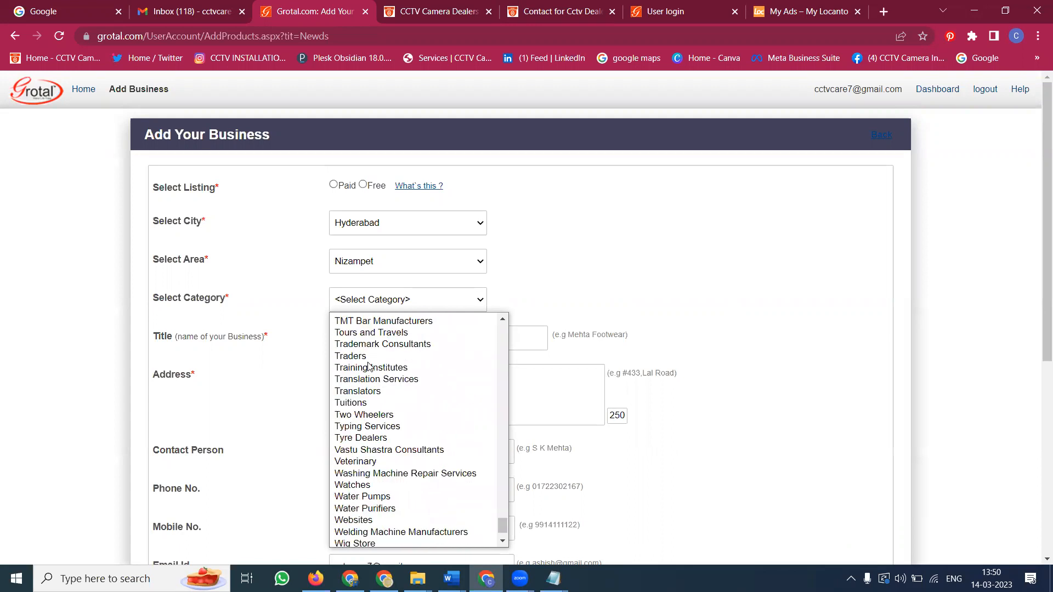
scroll(369, 367, "down", 1)
scroll(392, 444, "up", 20)
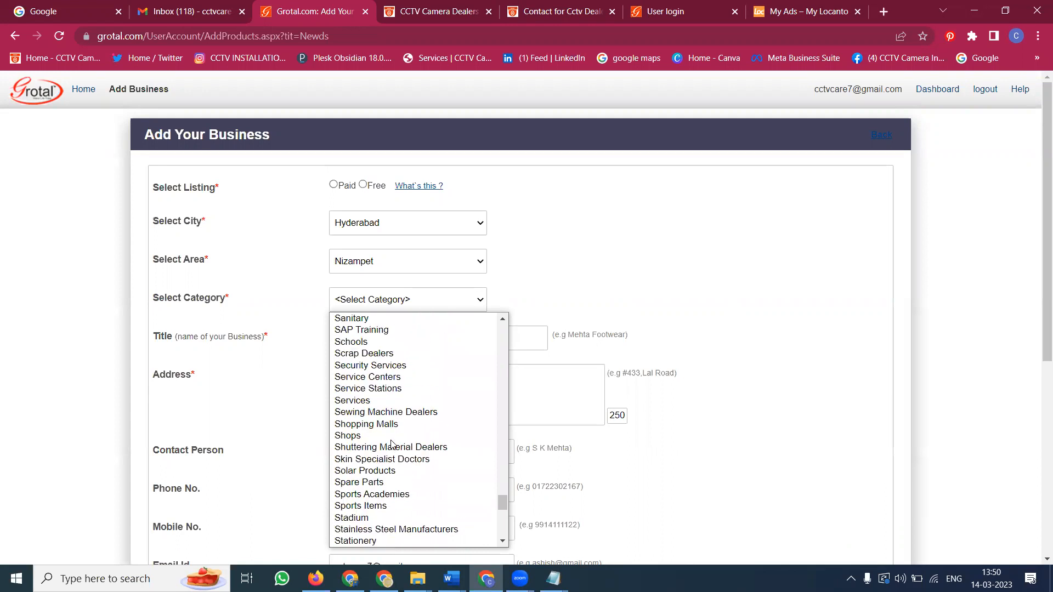
scroll(393, 445, "up", 20)
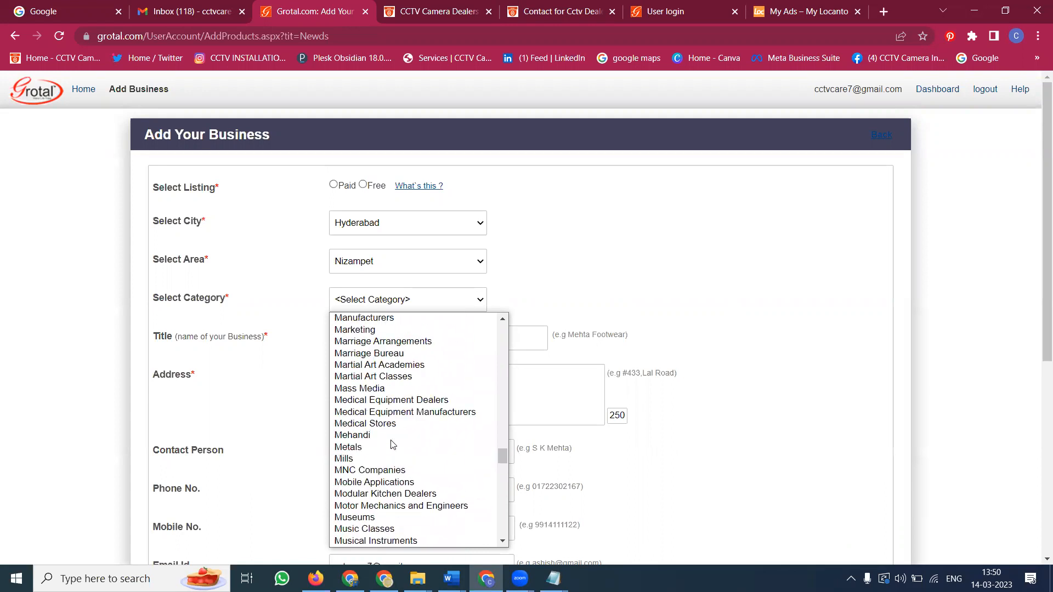
scroll(392, 444, "up", 4)
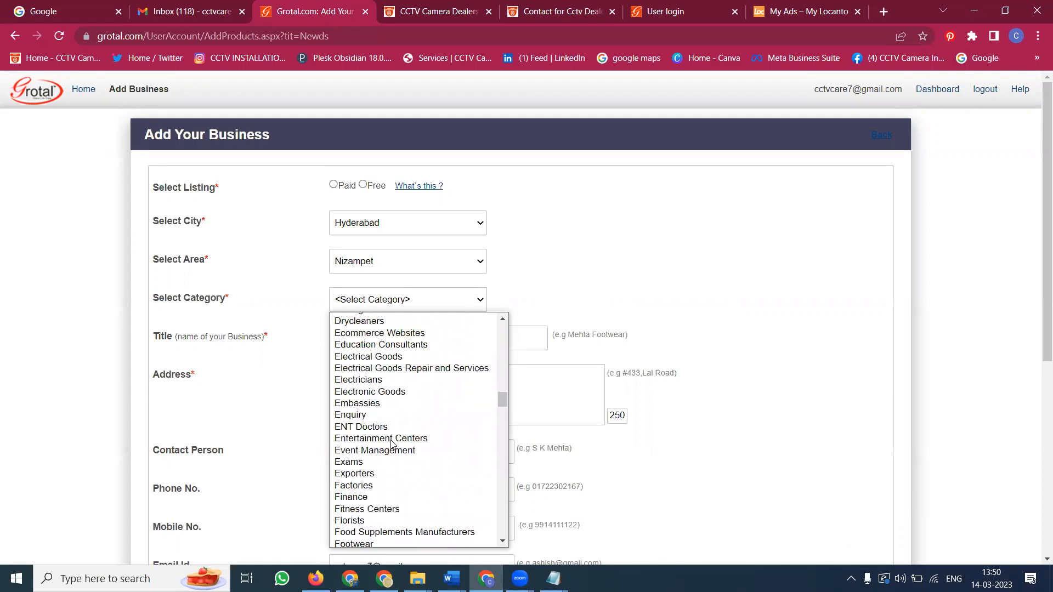
scroll(393, 444, "up", 8)
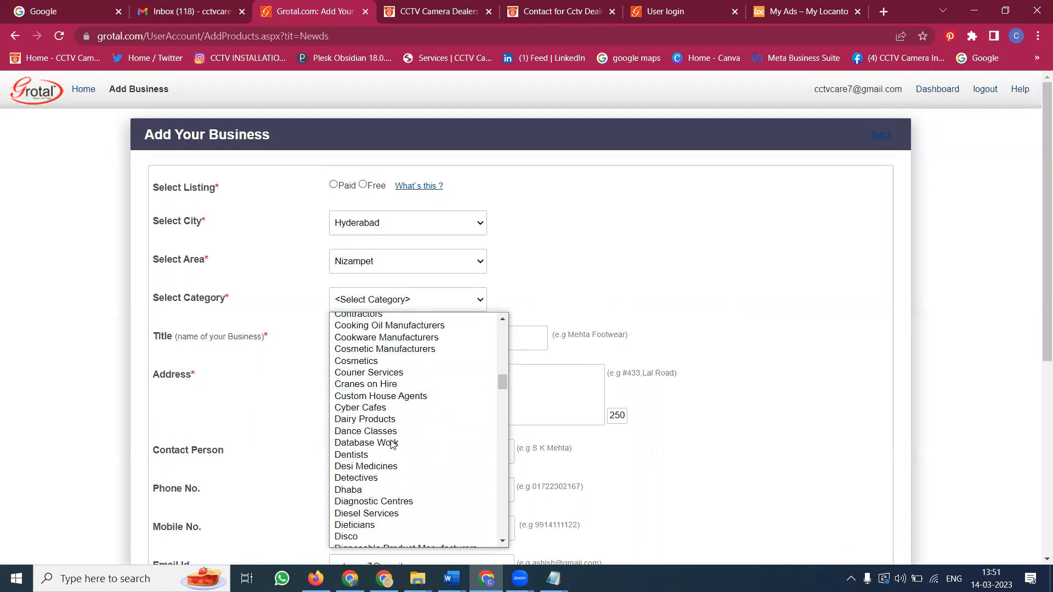
scroll(393, 444, "up", 4)
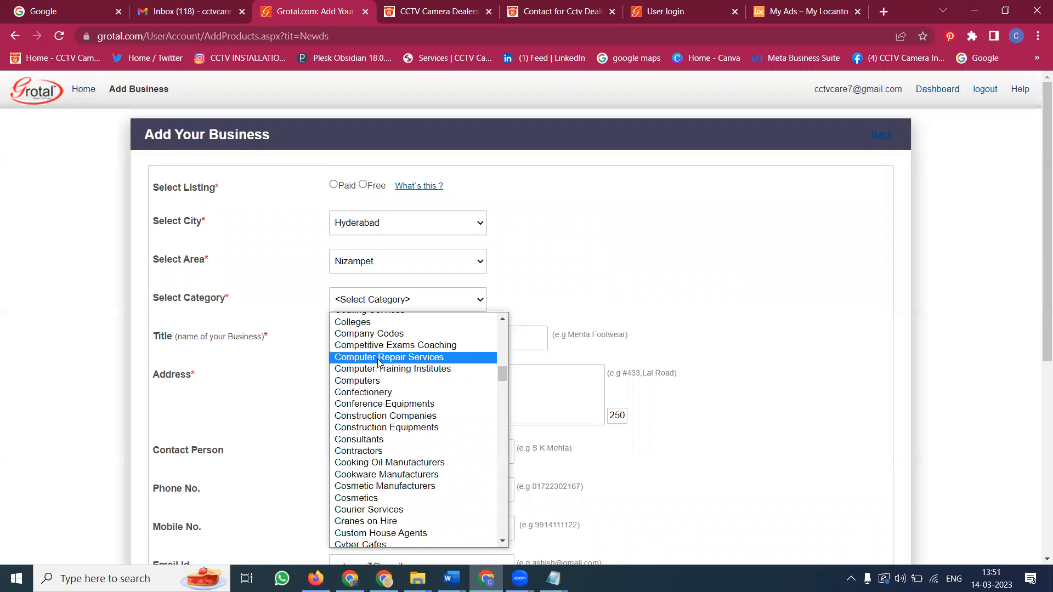
scroll(377, 361, "up", 3)
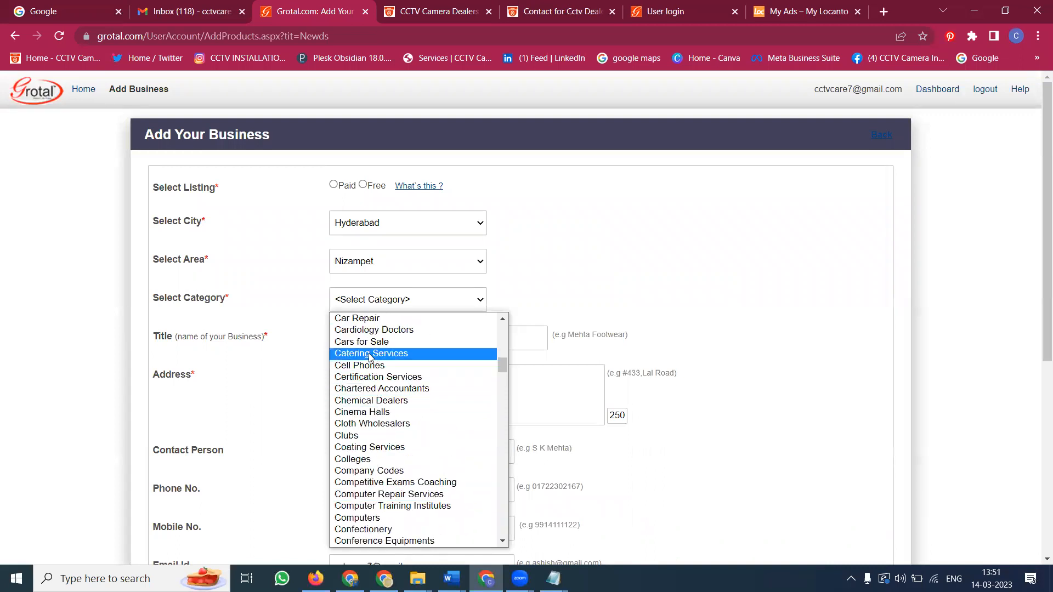
scroll(363, 350, "up", 3)
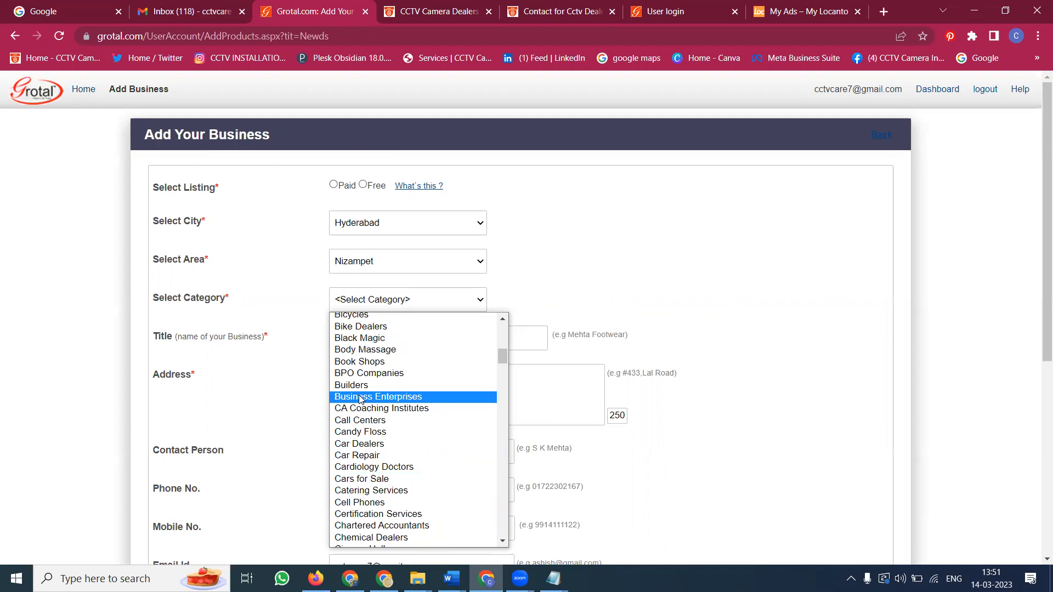
left_click(360, 397)
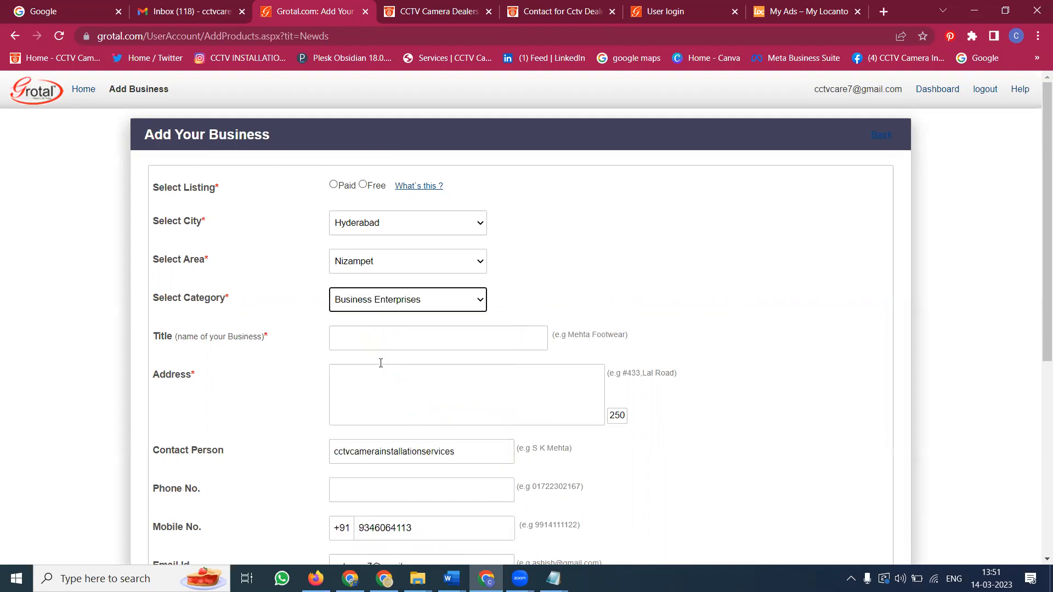
Paste the copied article heading as the business title and enter Hyderabad as the address
left_click(383, 344)
left_click(532, 351)
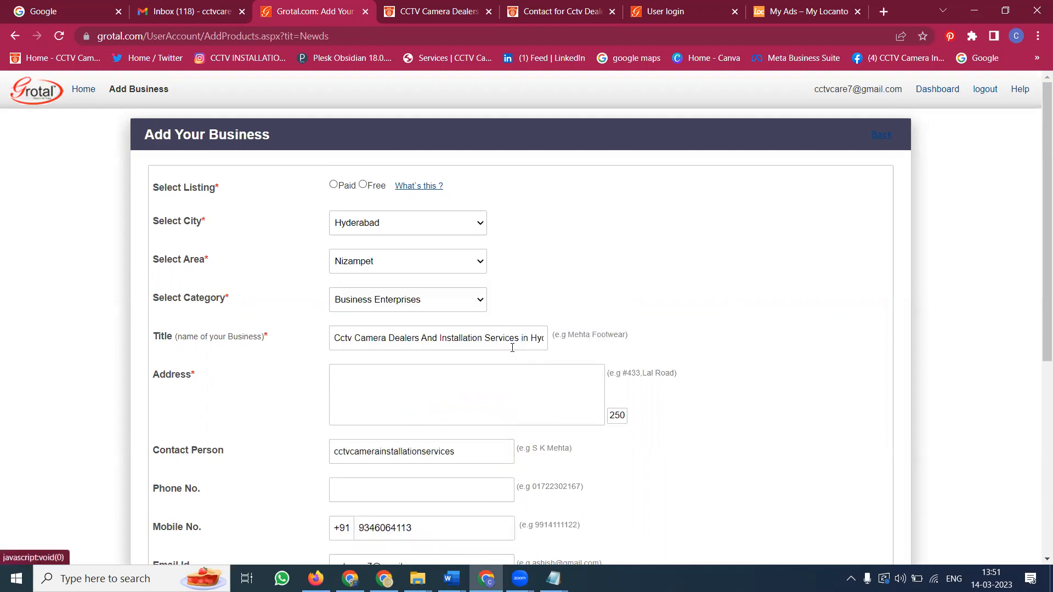
left_click_drag(450, 340, 456, 364)
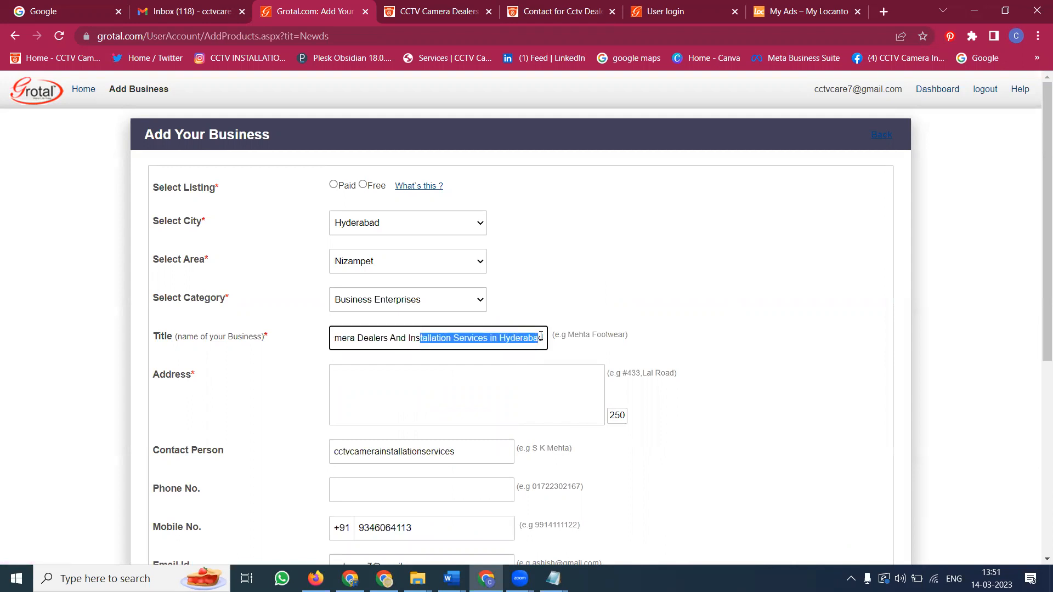
left_click(397, 379)
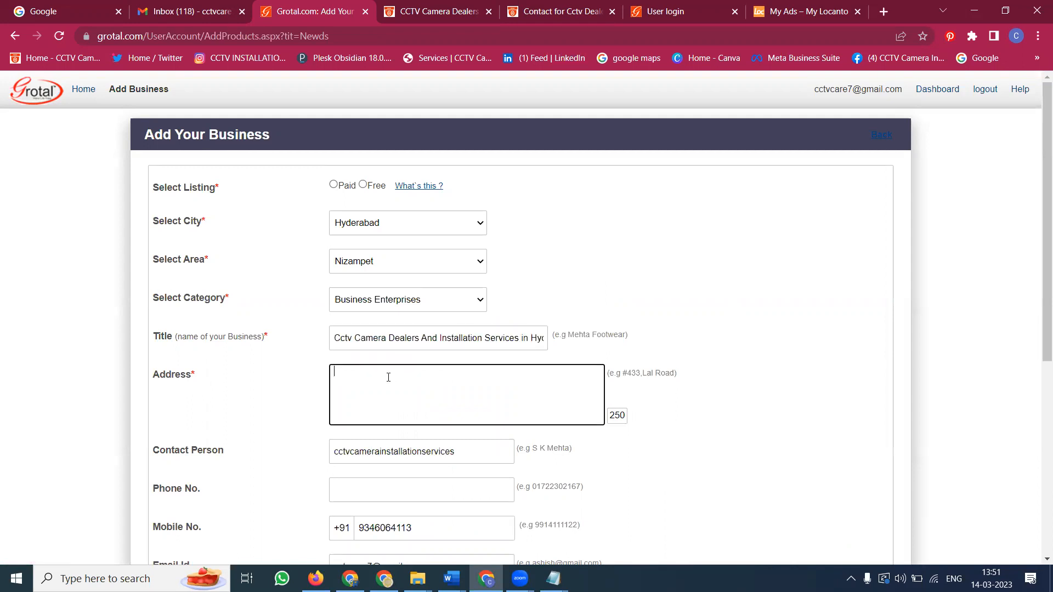
type("Hyderabad")
Open the listing's Description for editing and acknowledge the notice about original content
scroll(230, 322, "down", 3)
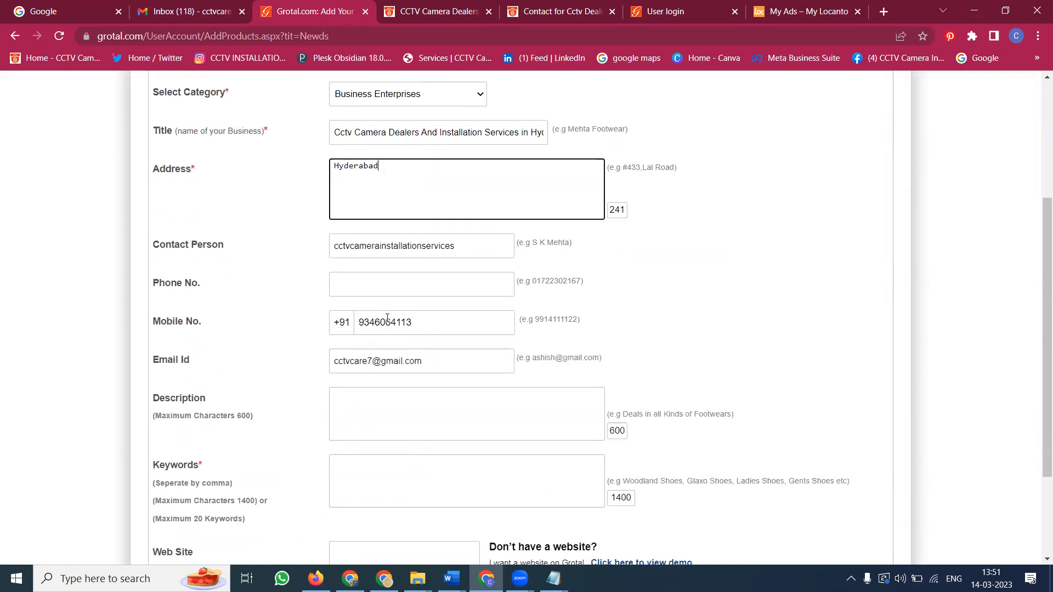
left_click(393, 421)
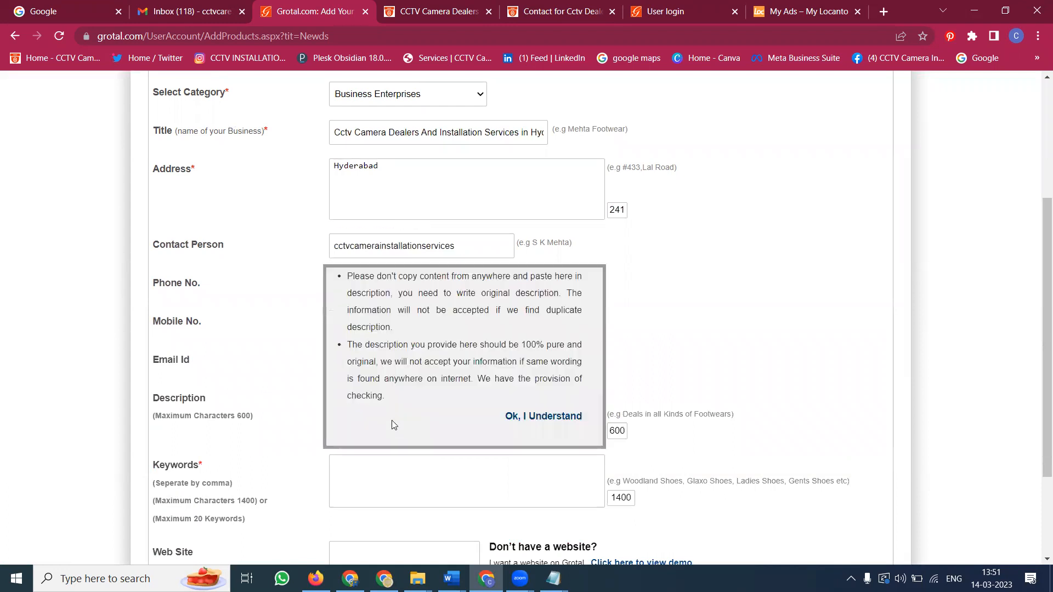
left_click(512, 416)
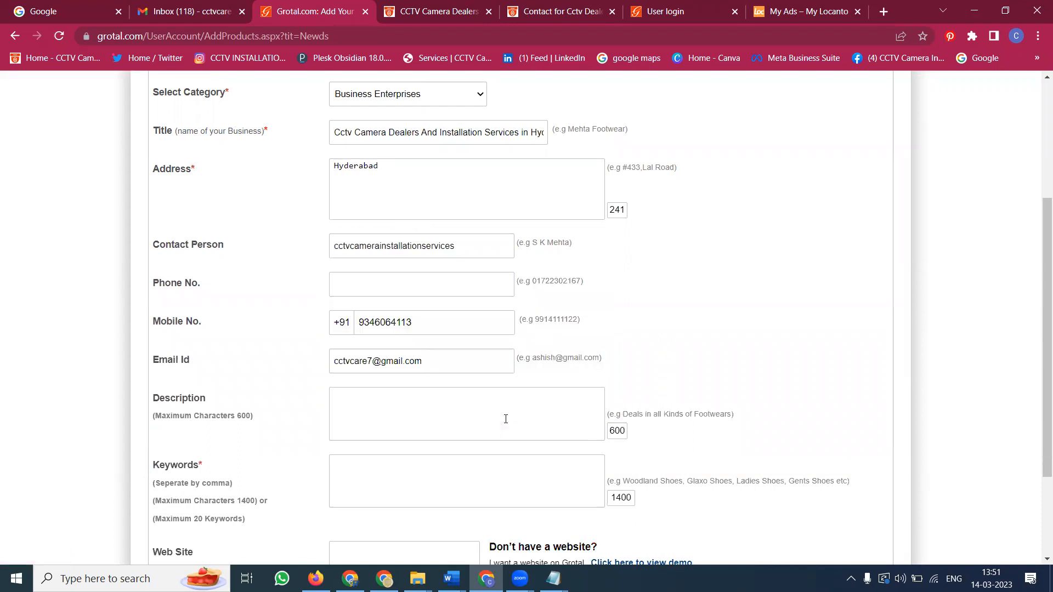
Copy the start of the CCTV article's first paragraph, through "ESSL CCTV Camera dealers"
left_click(459, 11)
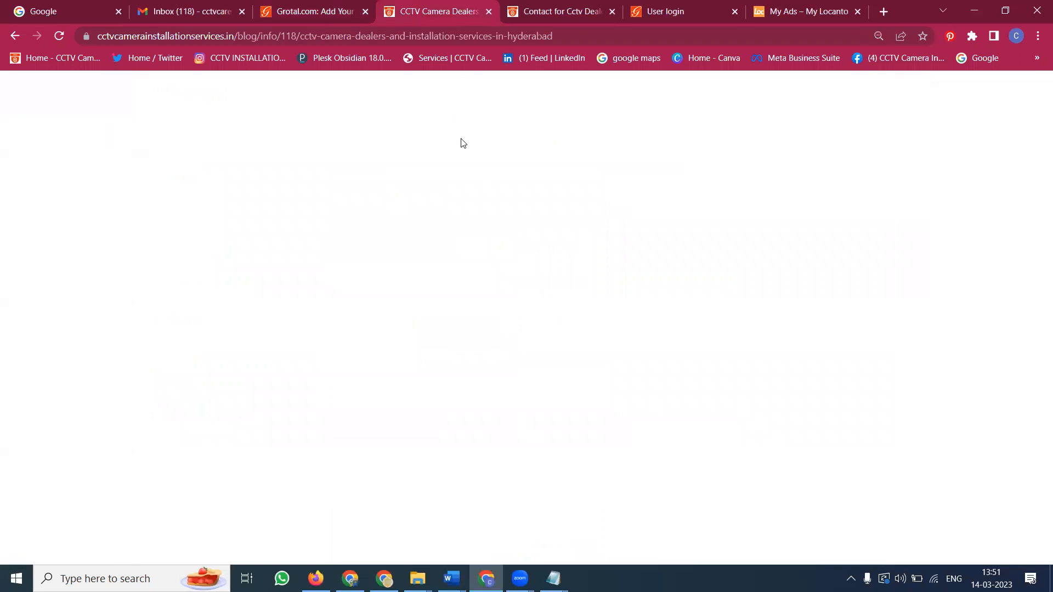
scroll(452, 204, "down", 4)
scroll(564, 478, "down", 3)
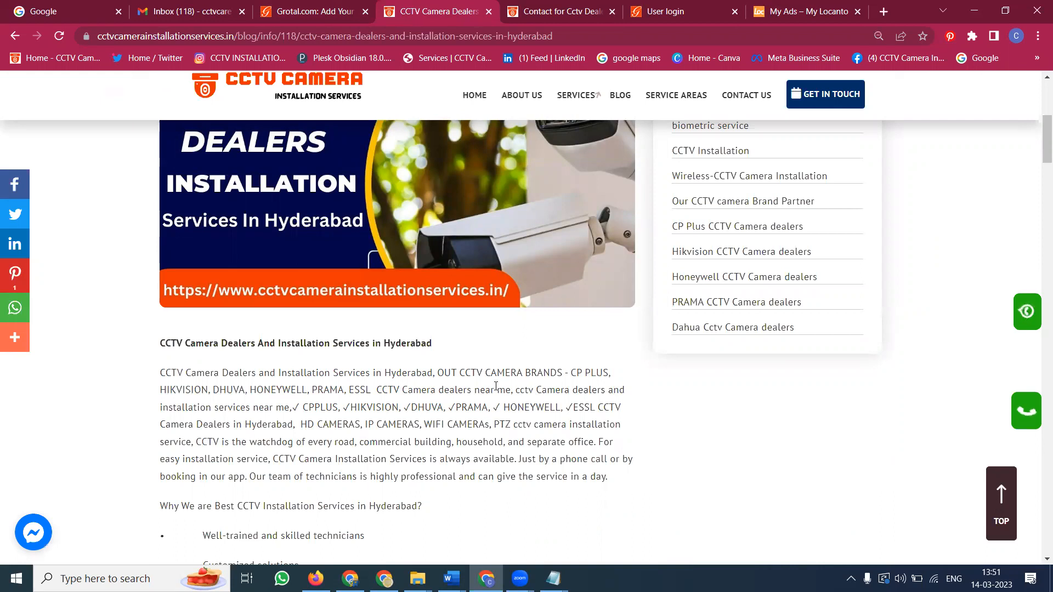
left_click_drag(472, 390, 159, 371)
key("ctrl+c")
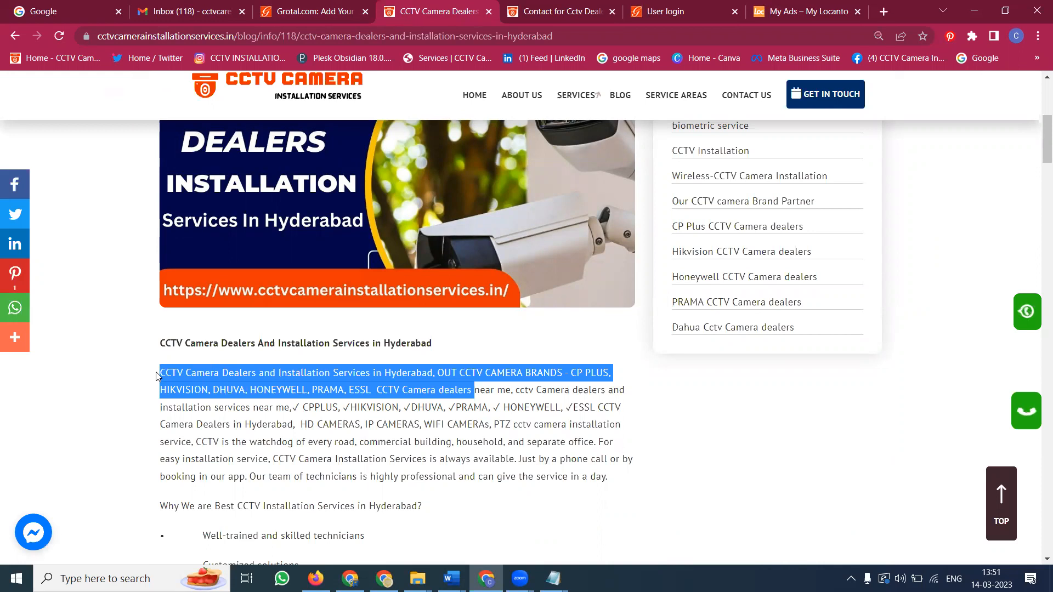
Paste the copied article text into both the Description and the Keywords of the Grotal listing
left_click(337, 4)
left_click(397, 405)
key("ctrl+v")
scroll(277, 320, "down", 3)
left_click(372, 346)
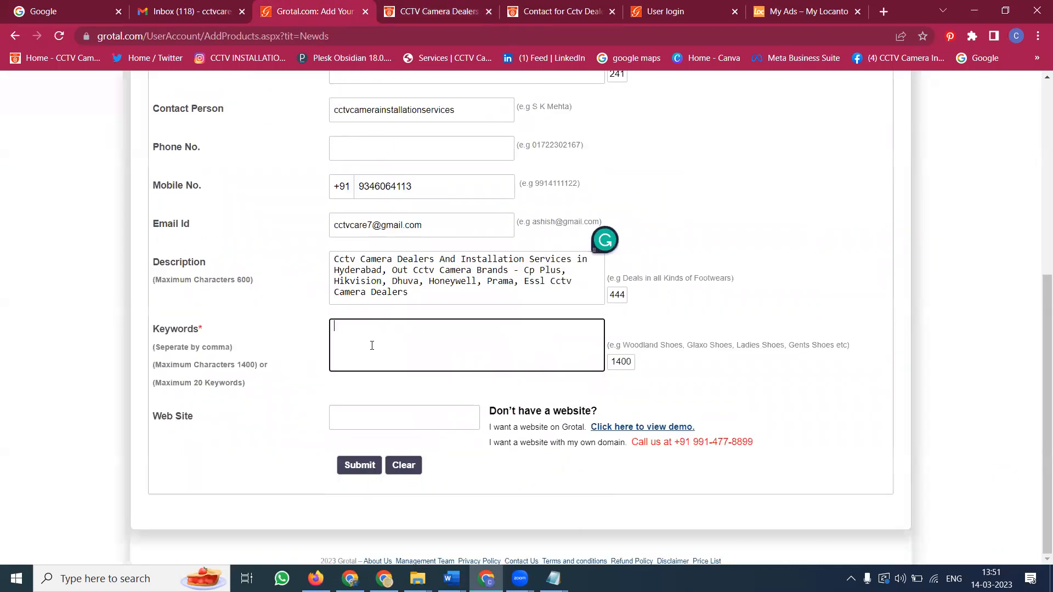
key("ctrl+v")
Copy the CCTV blog article's web address and paste it as the Grotal listing's Web Site
left_click(390, 11)
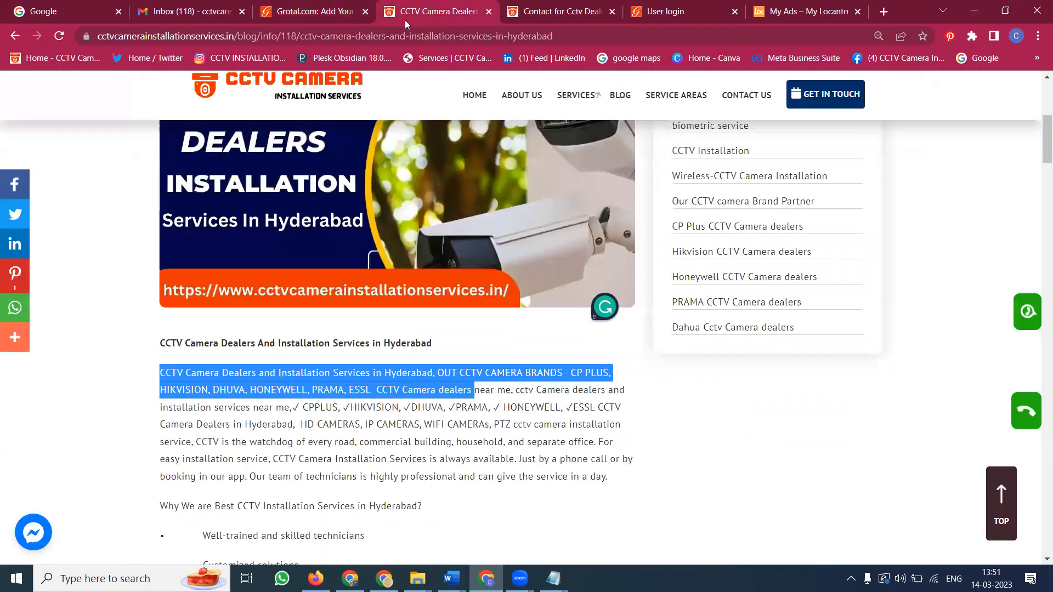
left_click(387, 37)
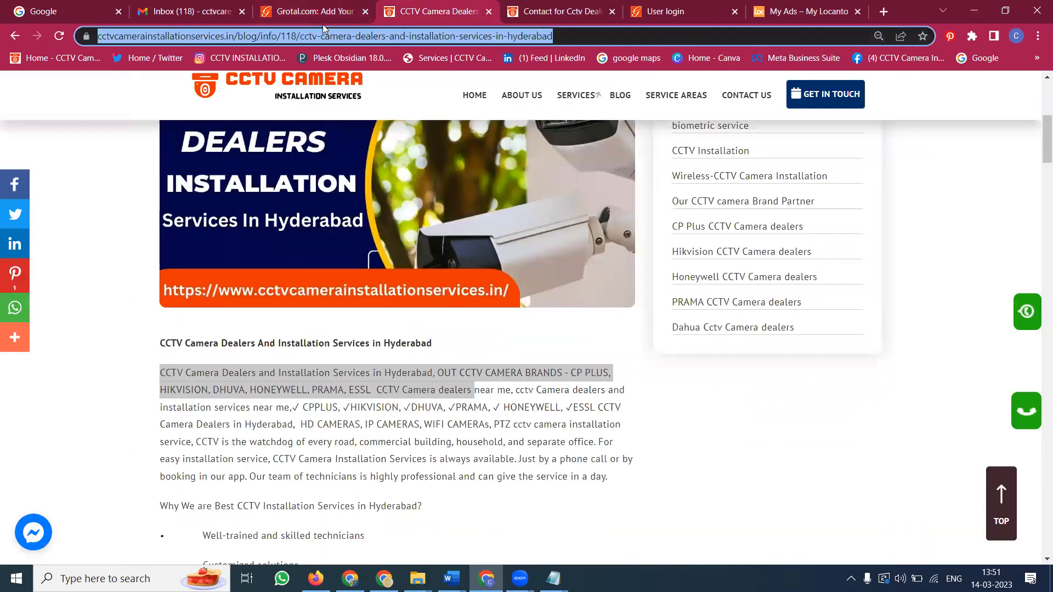
key("ctrl+c")
left_click(322, 11)
left_click(395, 423)
key("ctrl+v")
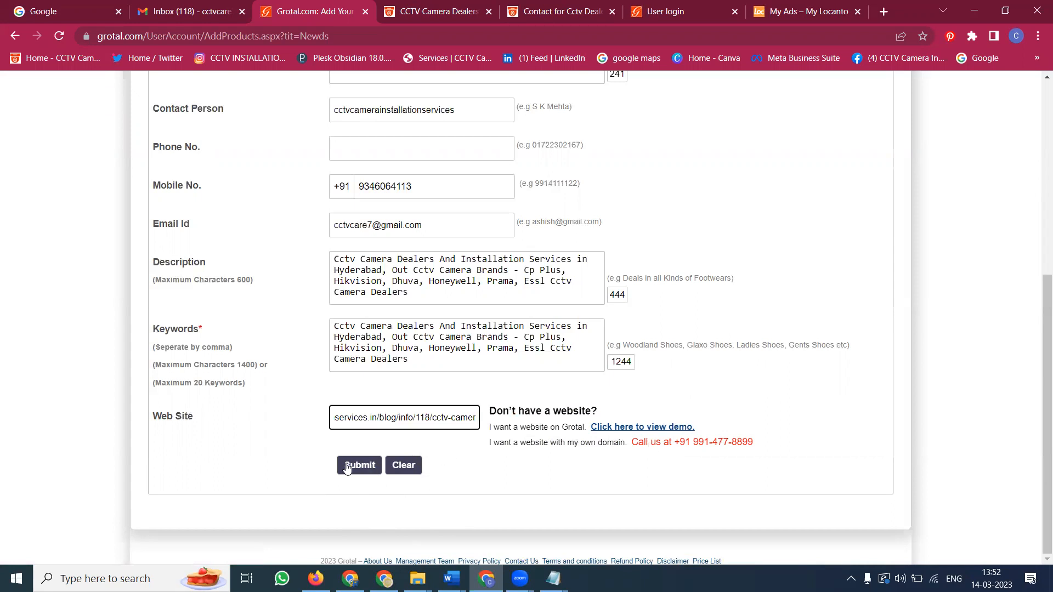
Set the business listing's type to Free and submit the completed form
scroll(386, 373, "up", 4)
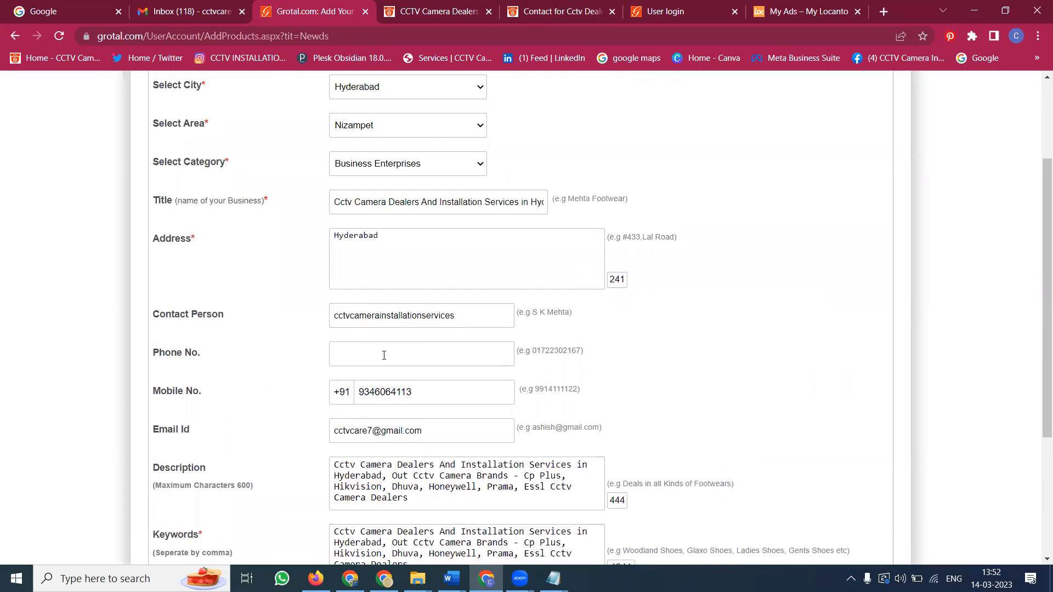
scroll(374, 274, "up", 1)
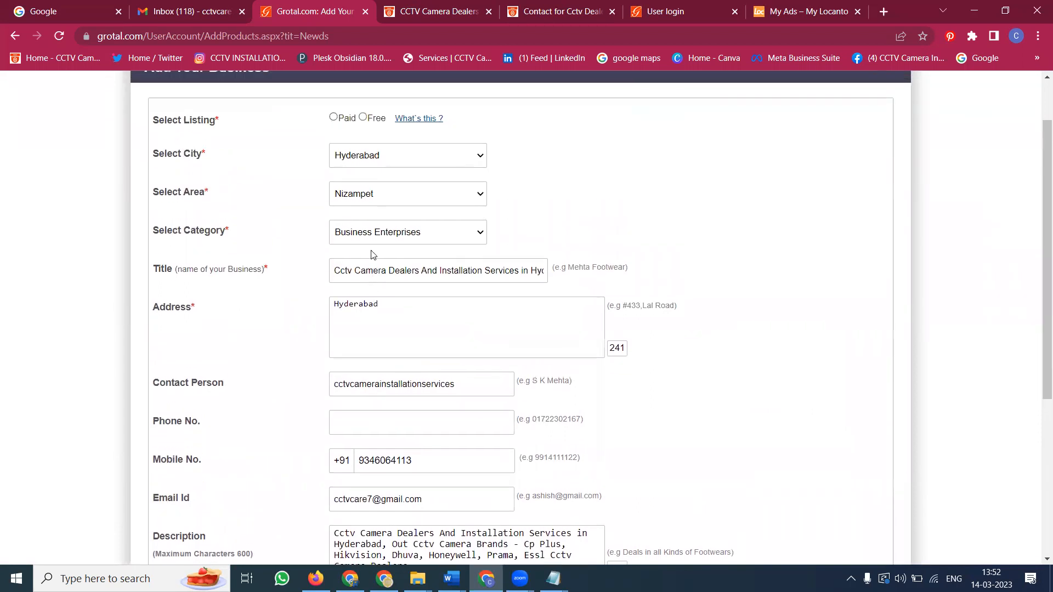
left_click(362, 117)
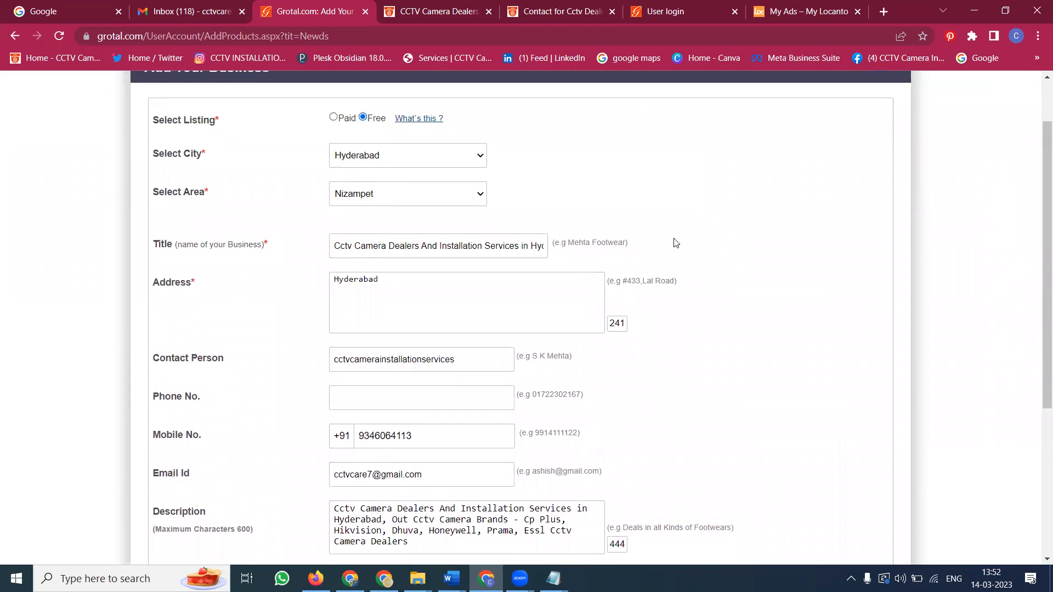
scroll(713, 270, "down", 5)
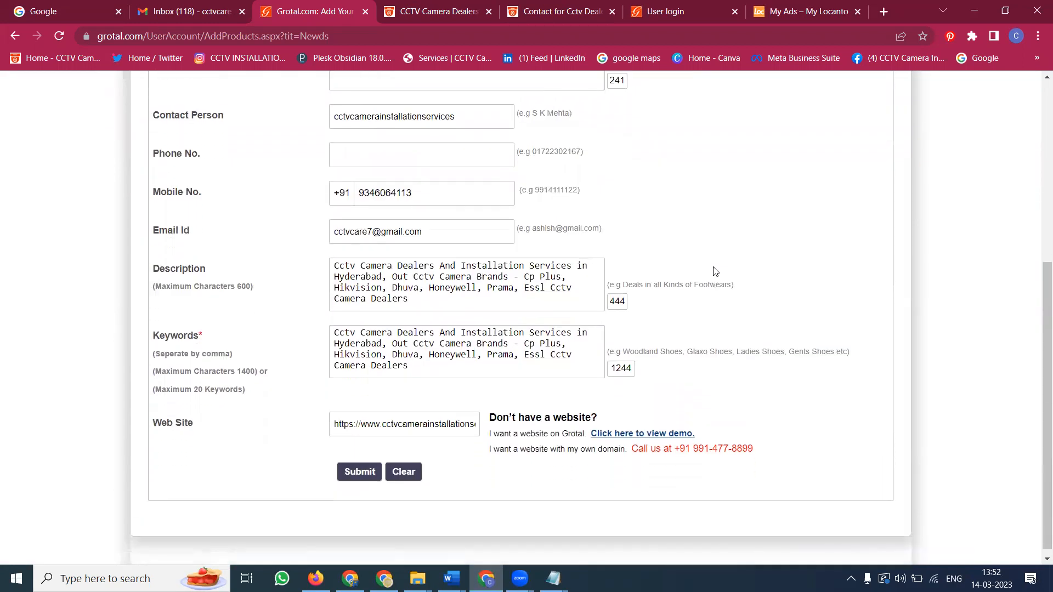
scroll(442, 257, "up", 3)
scroll(442, 257, "up", 2)
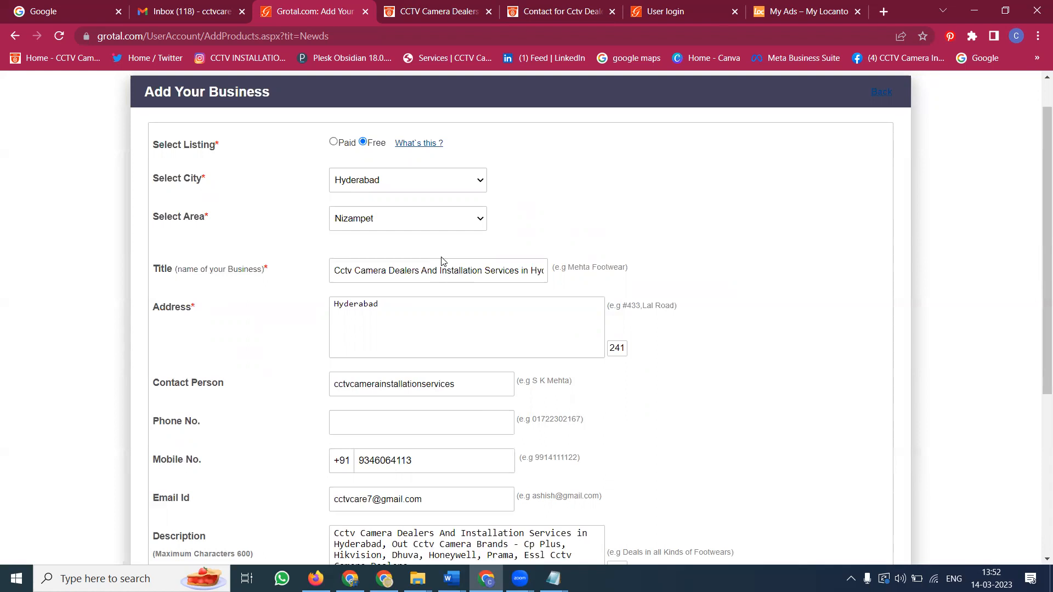
scroll(395, 315, "down", 5)
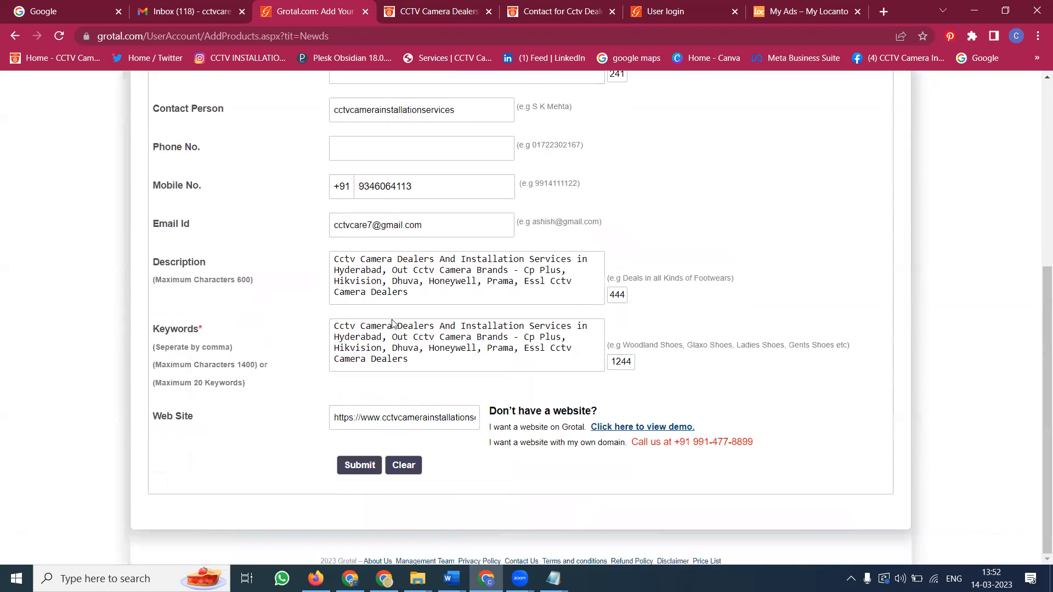
left_click(357, 466)
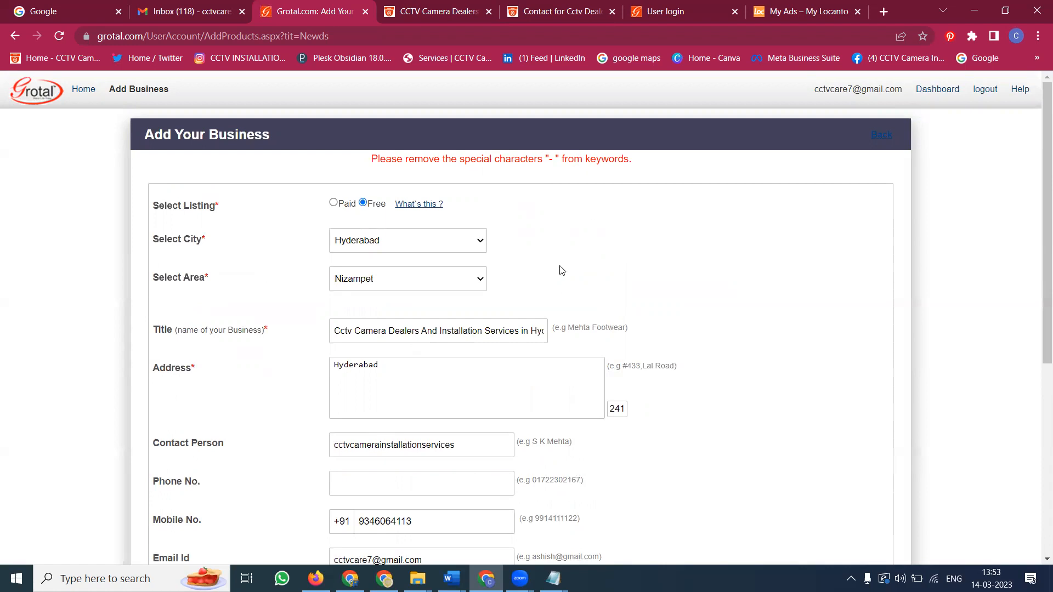
Replace the hyphen after "Out Cctv Camera Brands" in the Keywords with a comma and resubmit the listing
scroll(558, 269, "down", 6)
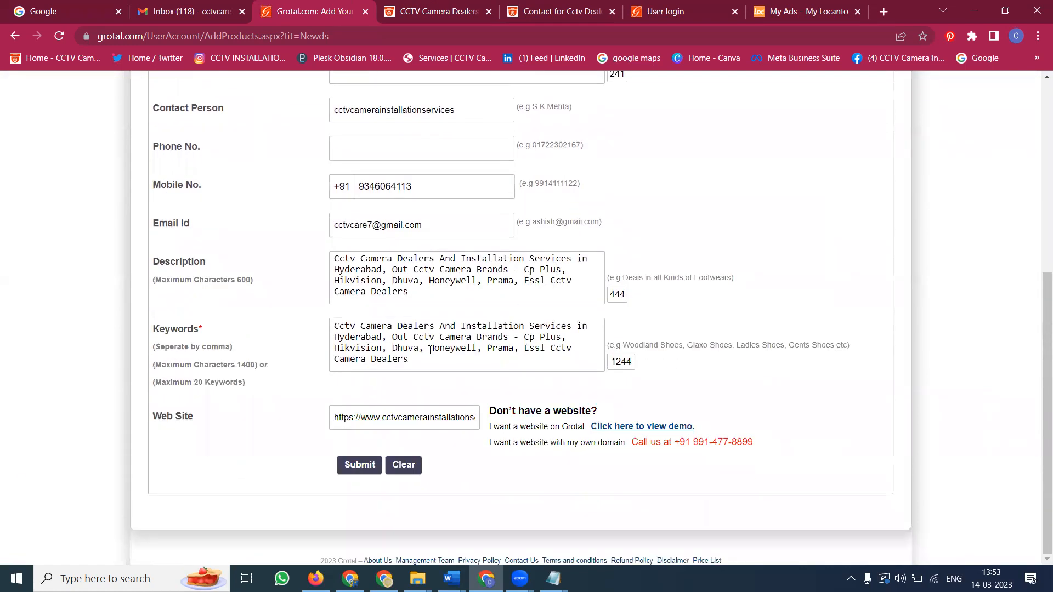
left_click(525, 333)
key("BackSpace")
key("BackSpace")
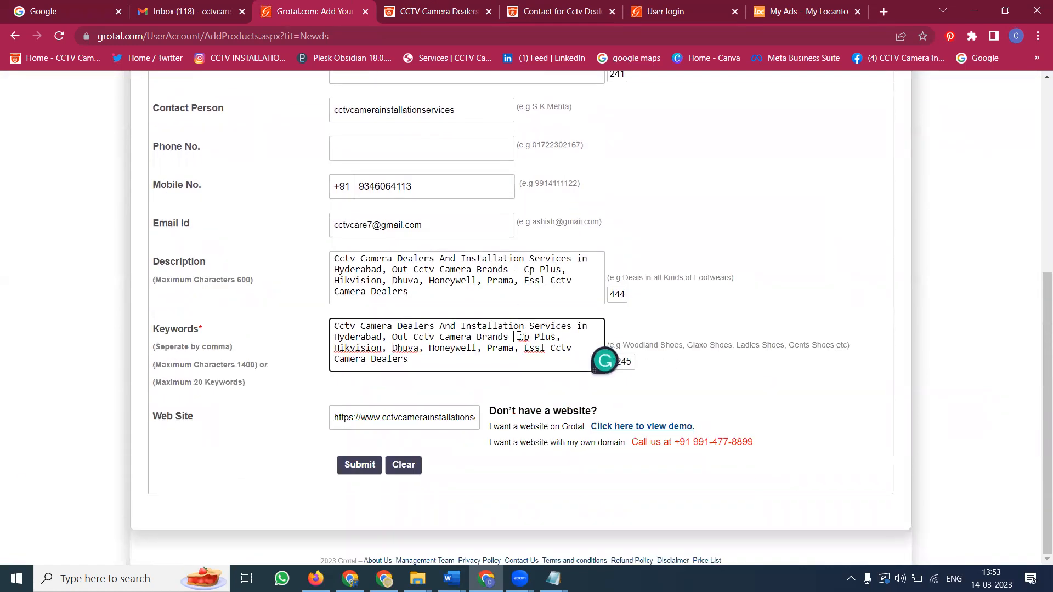
type(",")
left_click(355, 466)
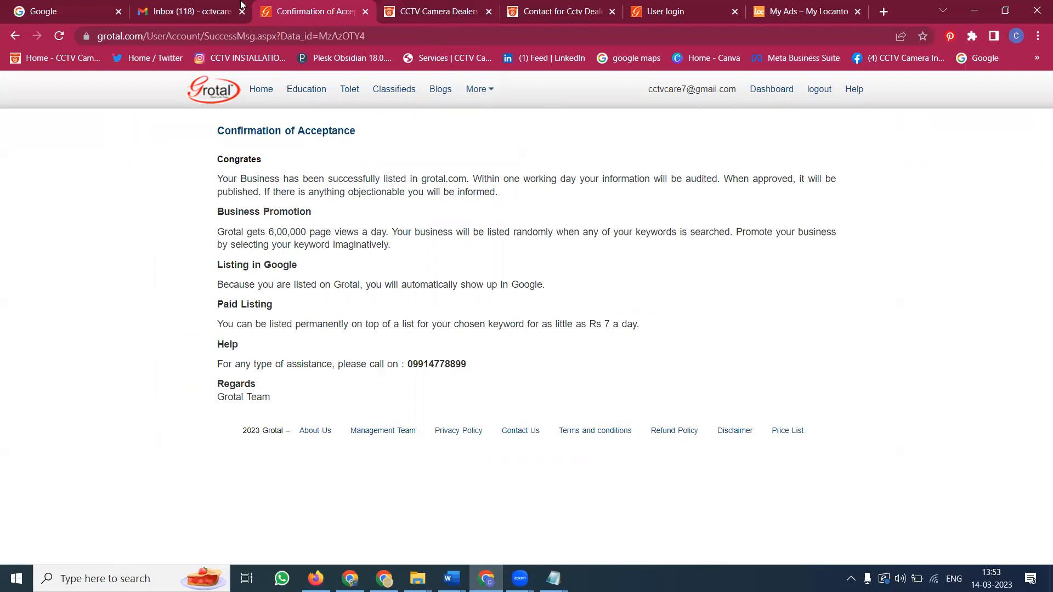
Check the Gmail inbox for new mail, then return to the Grotal confirmation page
left_click(186, 11)
left_click(122, 186)
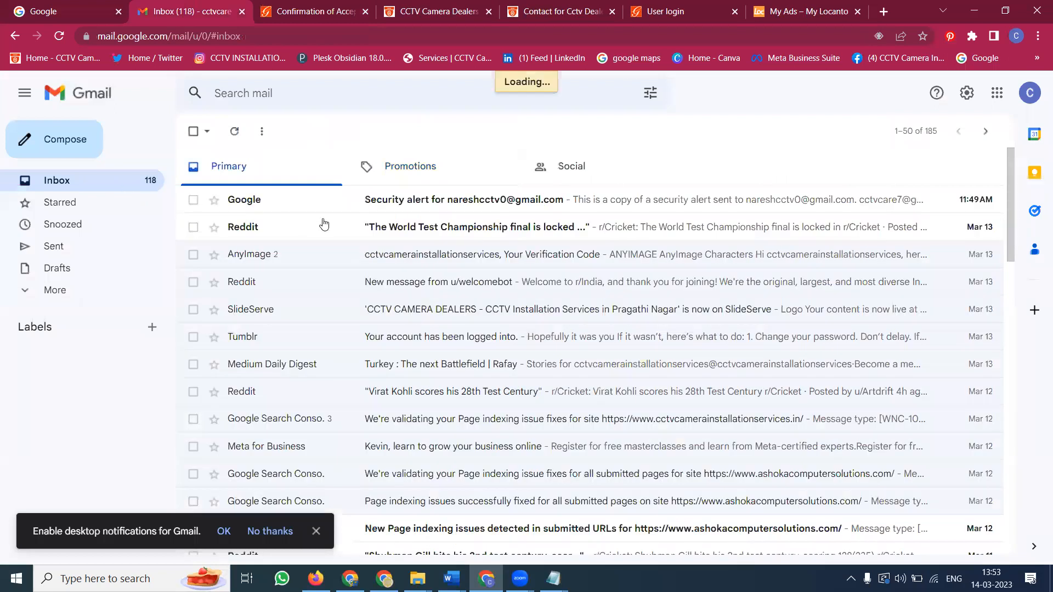
left_click(305, 11)
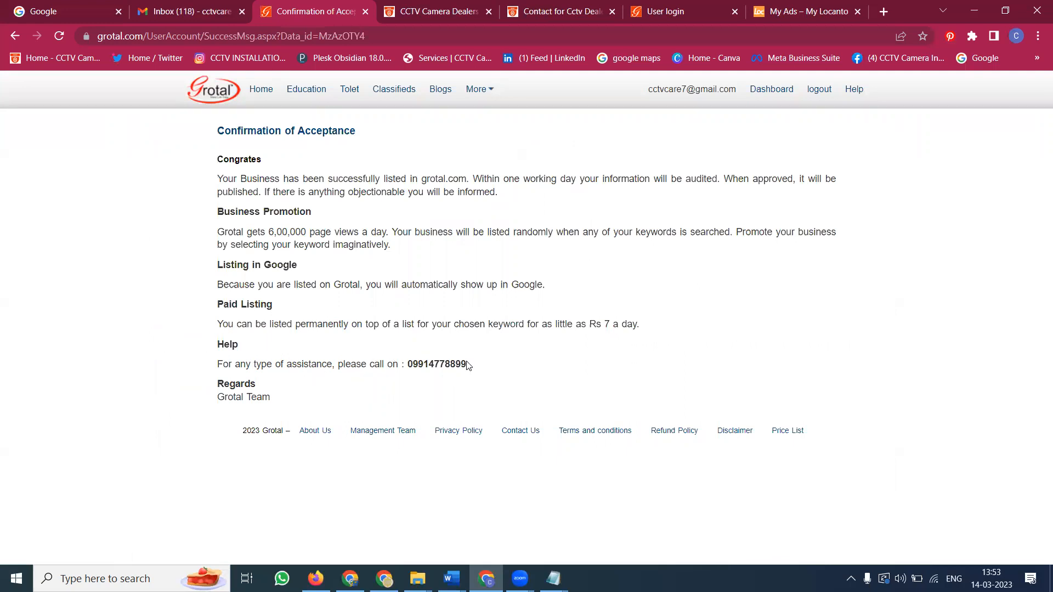
Go to the Grotal user dashboard and look up the account's existing business listings
left_click(260, 89)
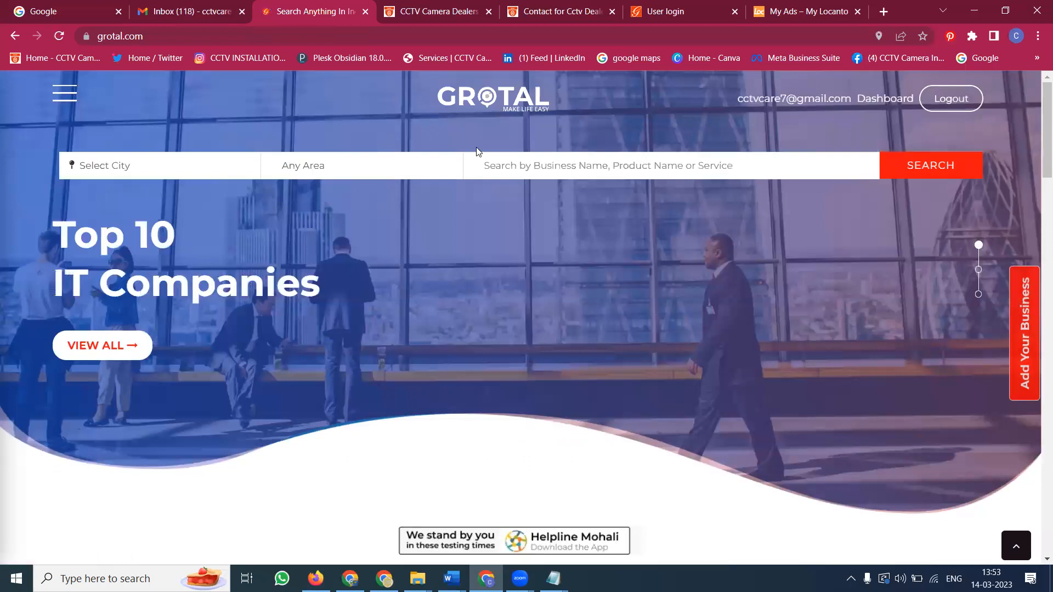
left_click(885, 99)
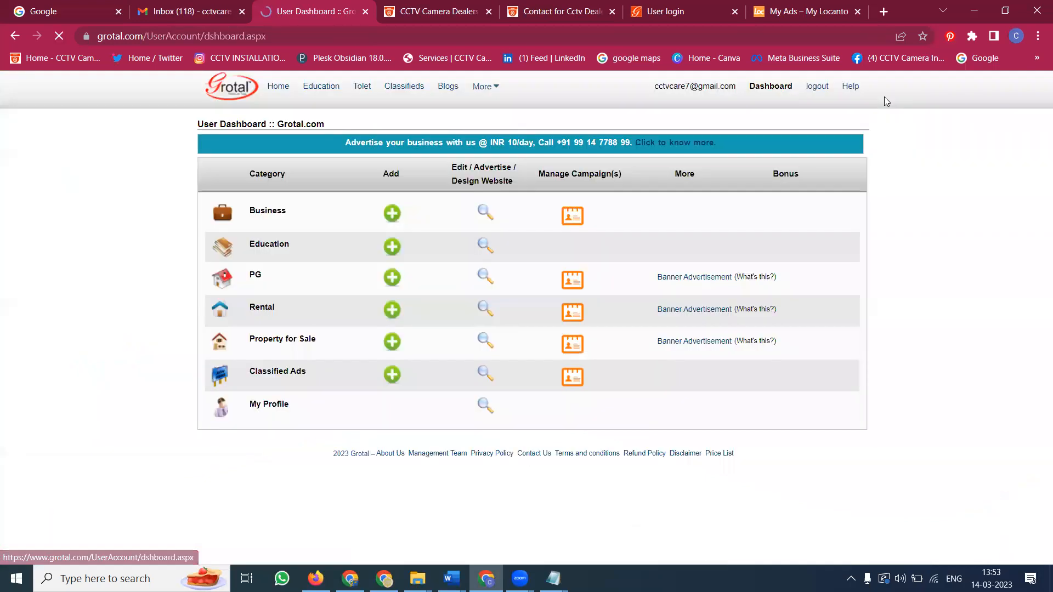
left_click(392, 215)
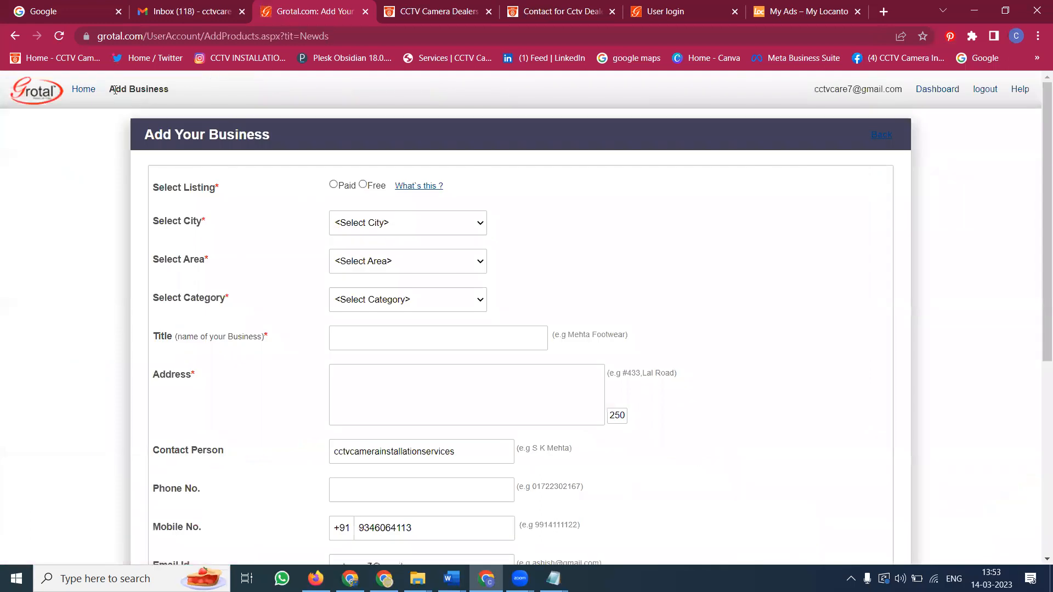
left_click(85, 89)
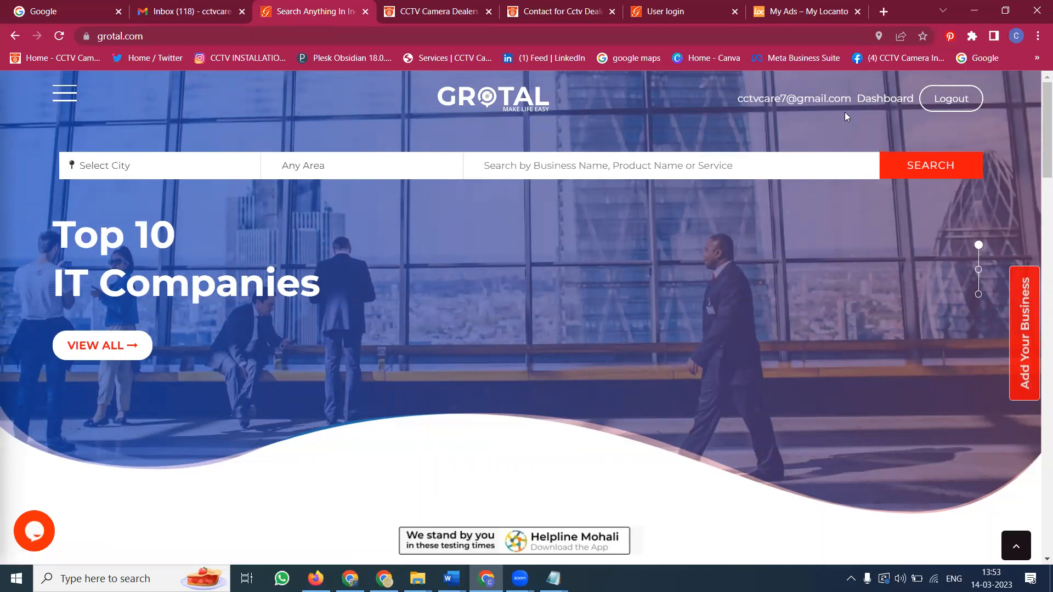
left_click(872, 99)
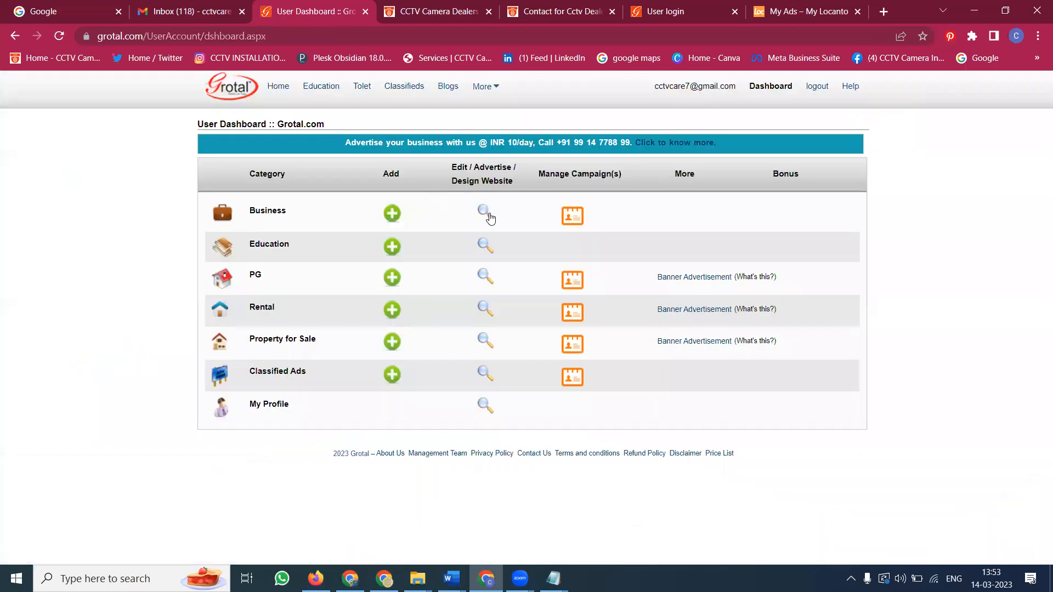
left_click(486, 215)
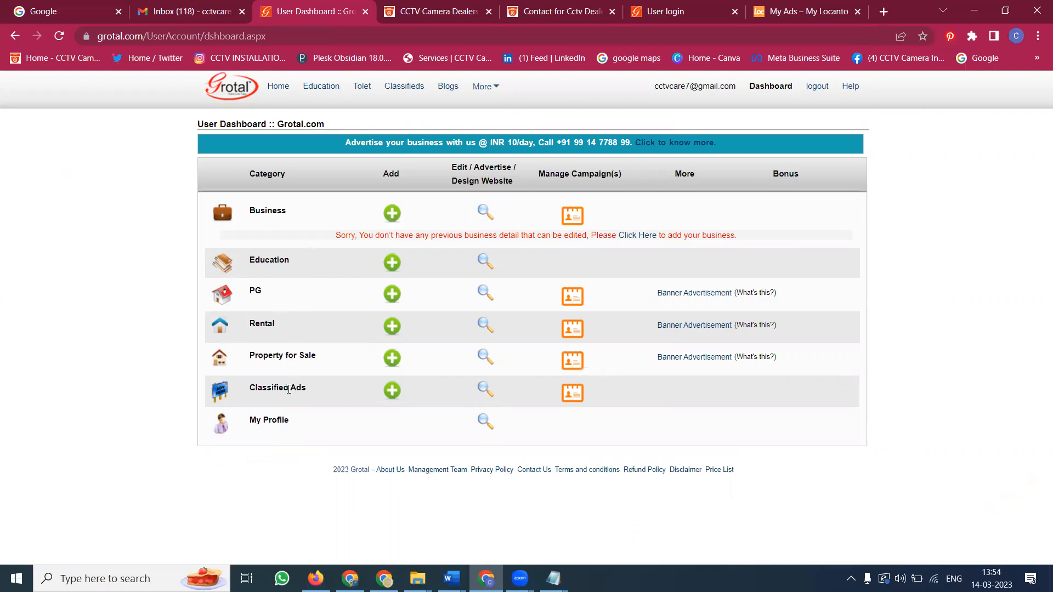
Start adding a classified ad and log in again with the account e-mail and password, with Remember me enabled
left_click(389, 393)
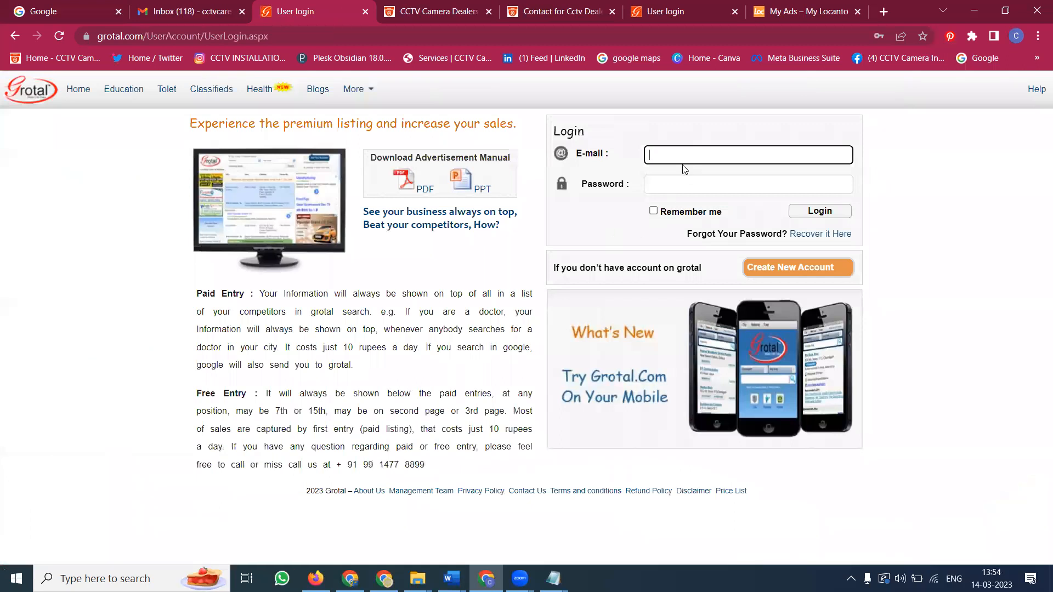
left_click(684, 155)
left_click(732, 187)
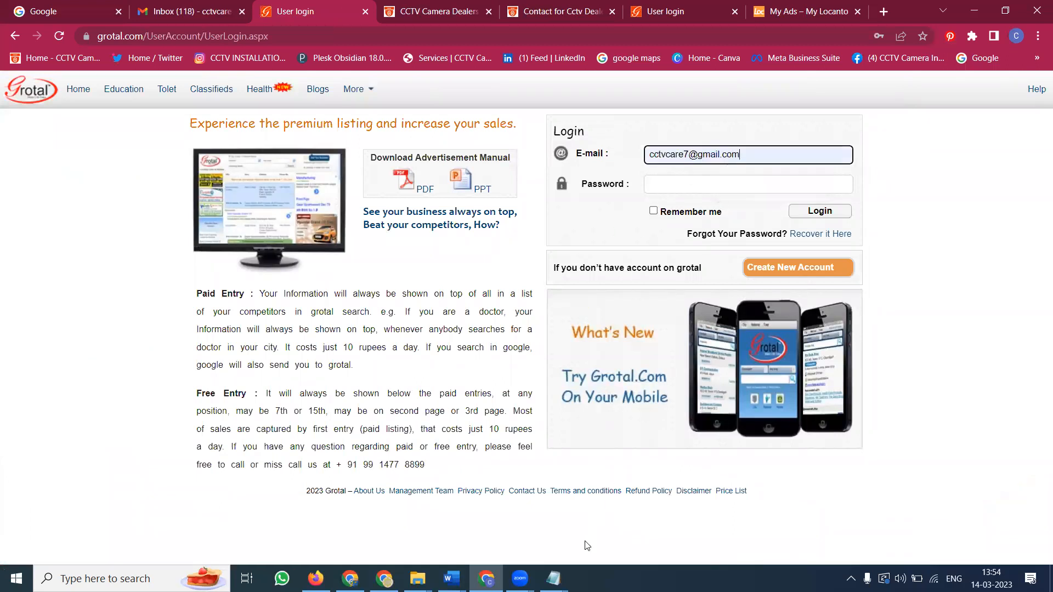
left_click(848, 337)
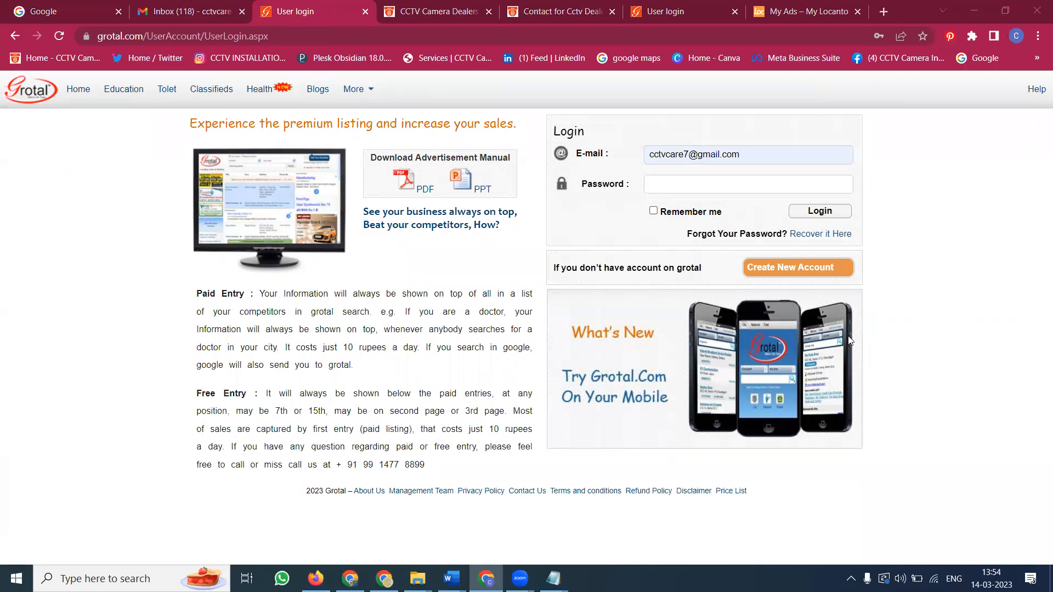
left_click(672, 207)
left_click(654, 211)
left_click(816, 214)
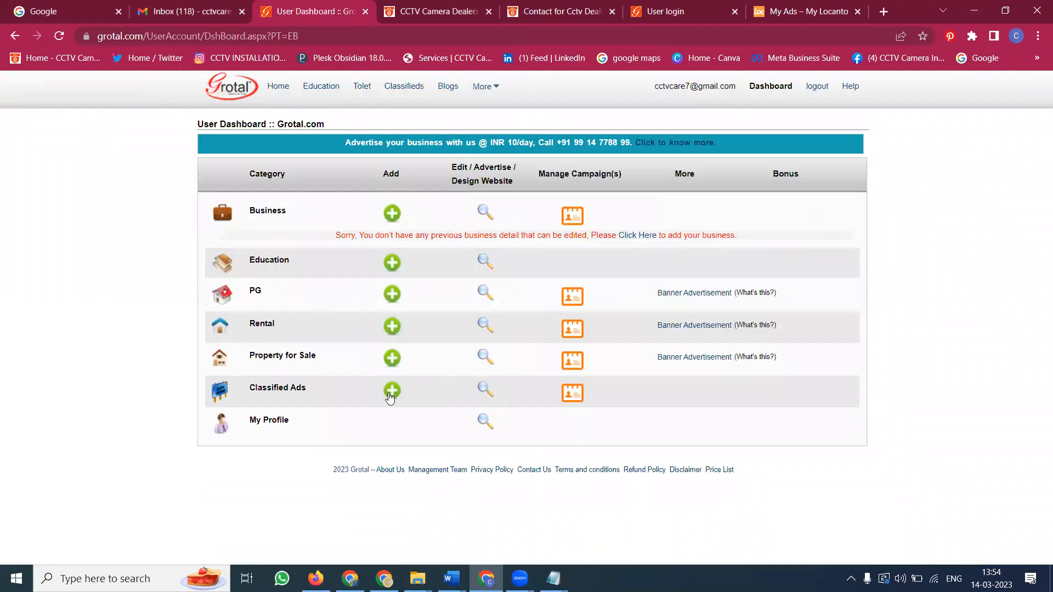
Open a new classified ad from the dashboard and accept the advertiser notice so it is not shown again
left_click(389, 393)
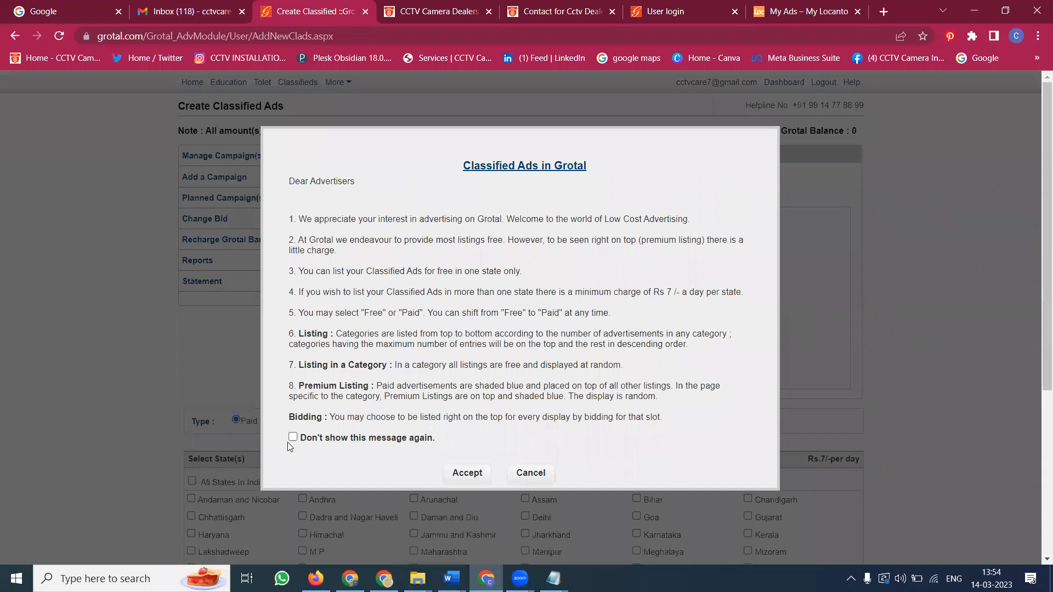
left_click(292, 437)
left_click(468, 472)
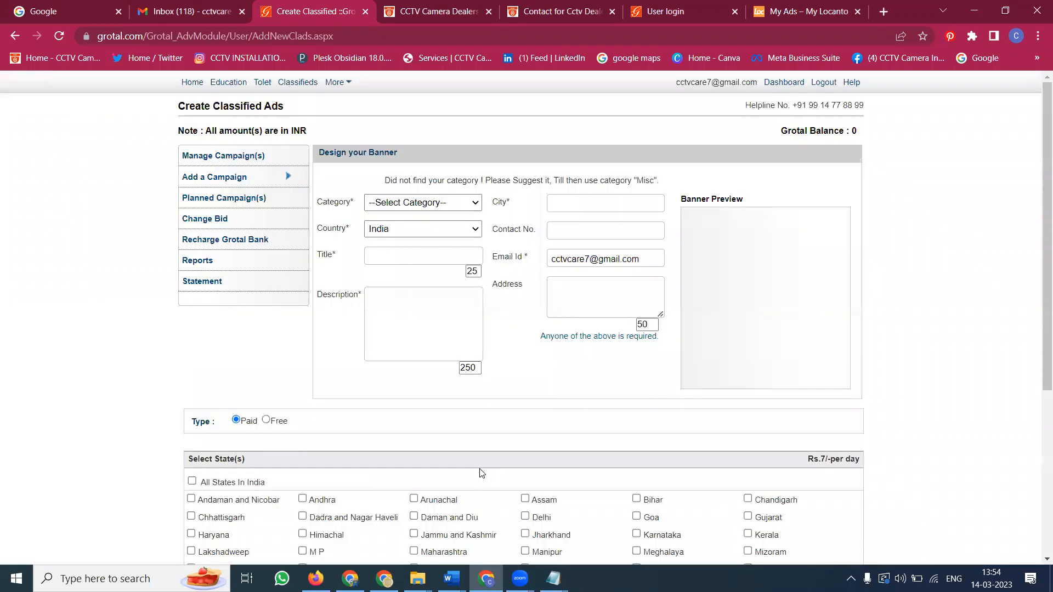
Set the classified ad's category to Electronics and its city to hyderabad
left_click(414, 205)
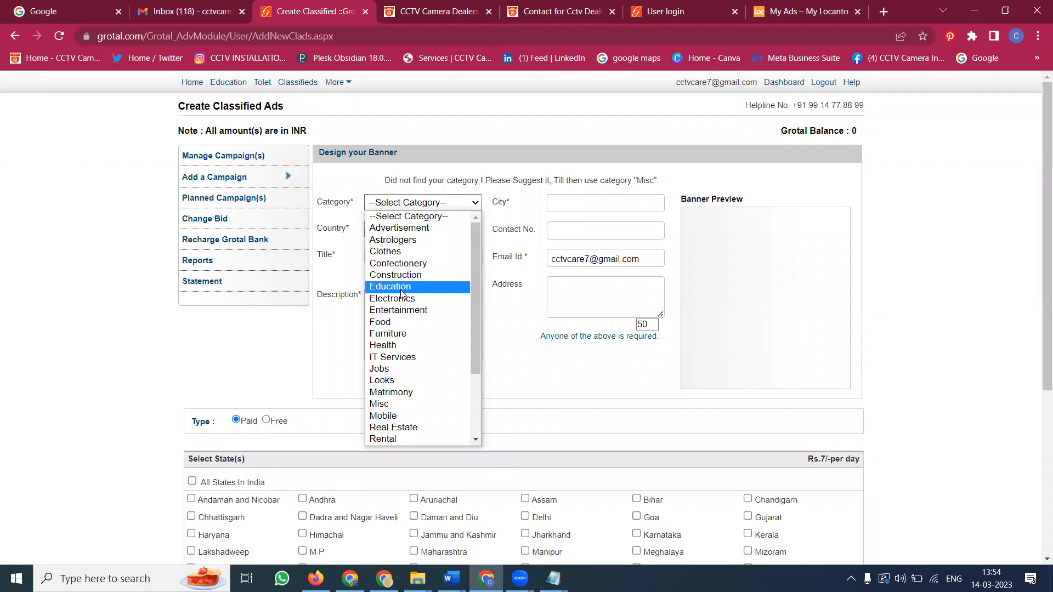
scroll(401, 297, "down", 3)
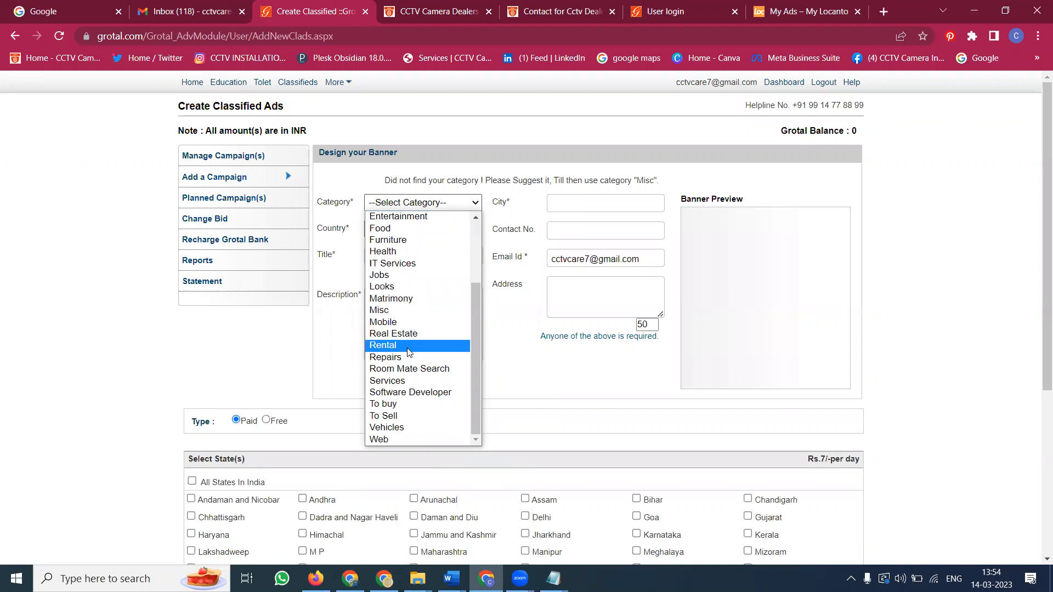
scroll(409, 352, "up", 3)
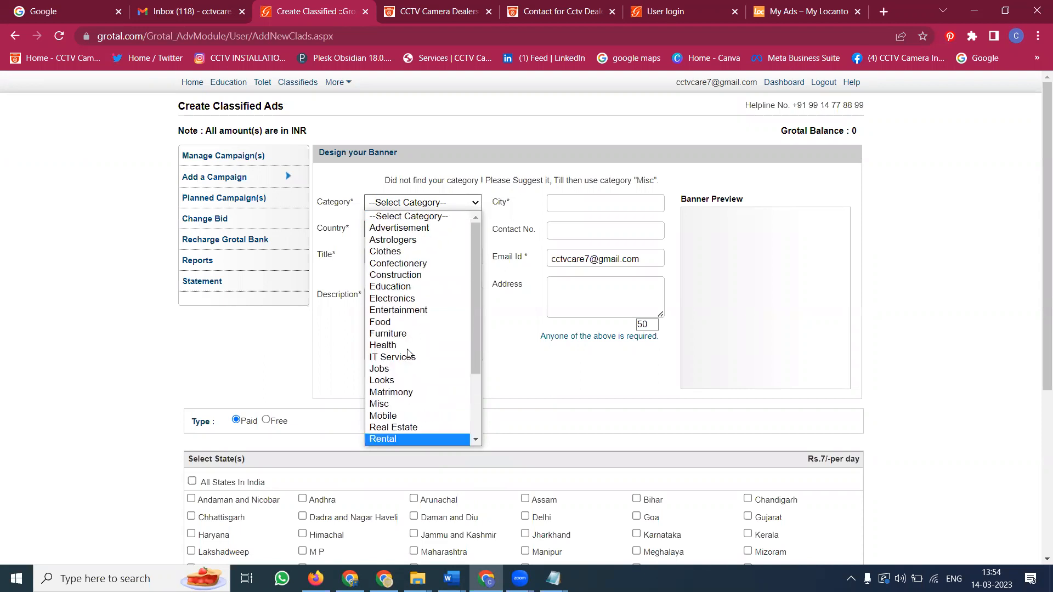
left_click(399, 301)
left_click(577, 199)
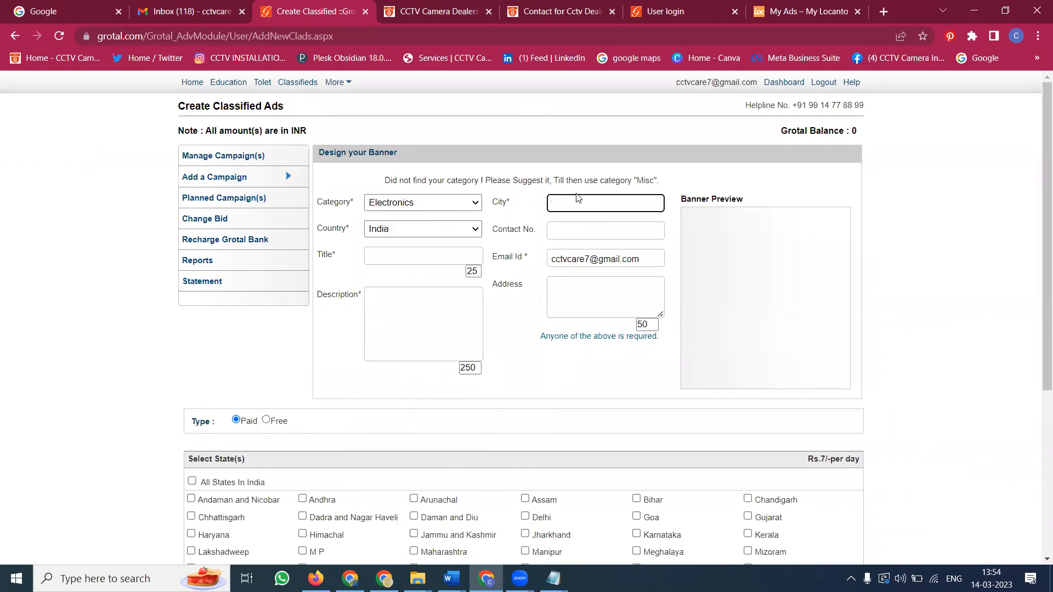
type("hyderabad")
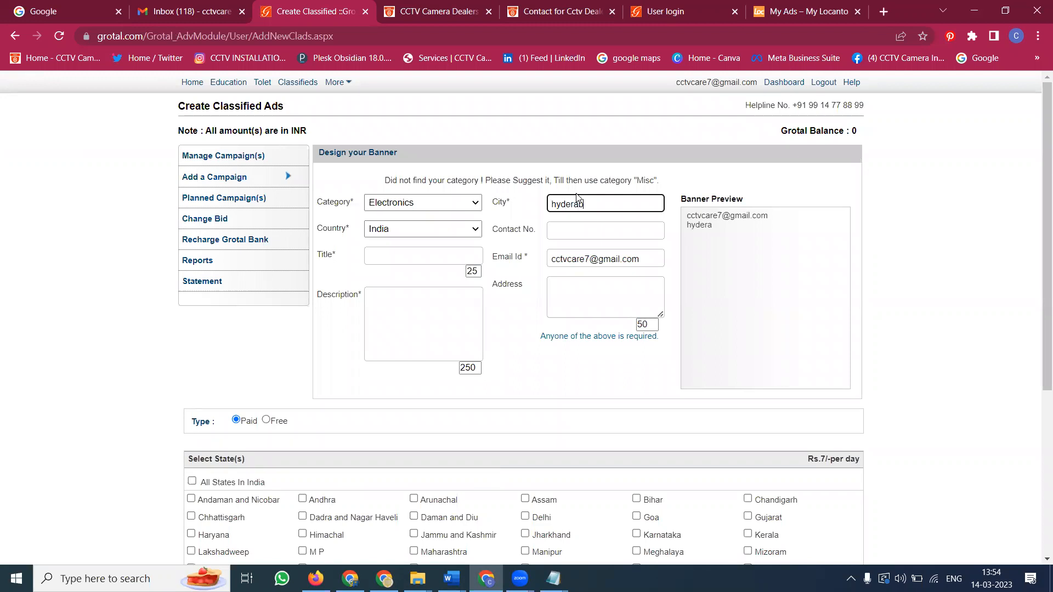
left_click(574, 231)
Copy the CCTV article's heading and enter it as the classified ad's title, "CCTV Camera Dealers And I"
left_click(399, 255)
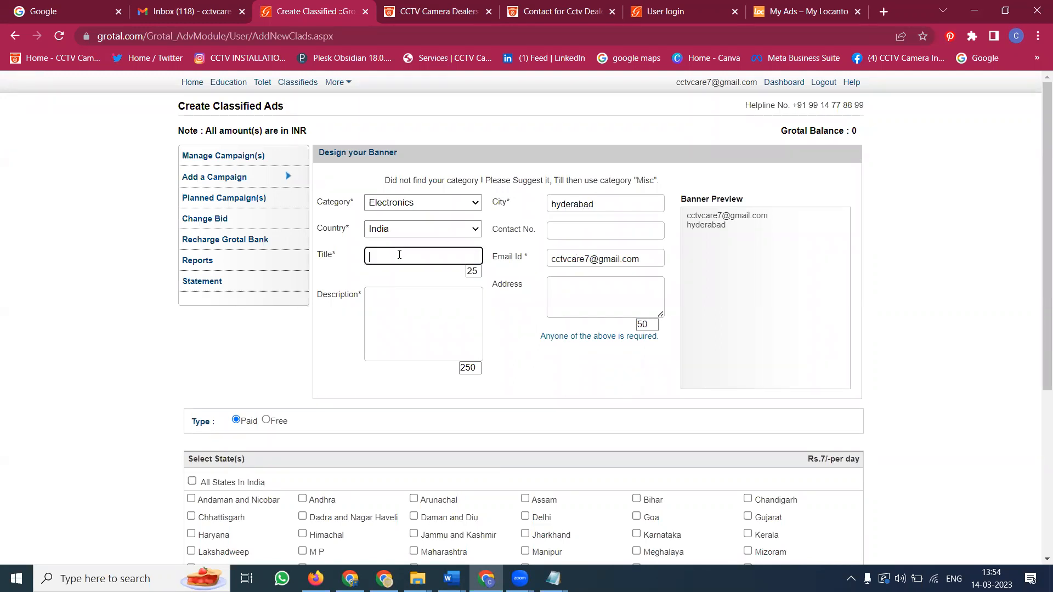
left_click(466, 11)
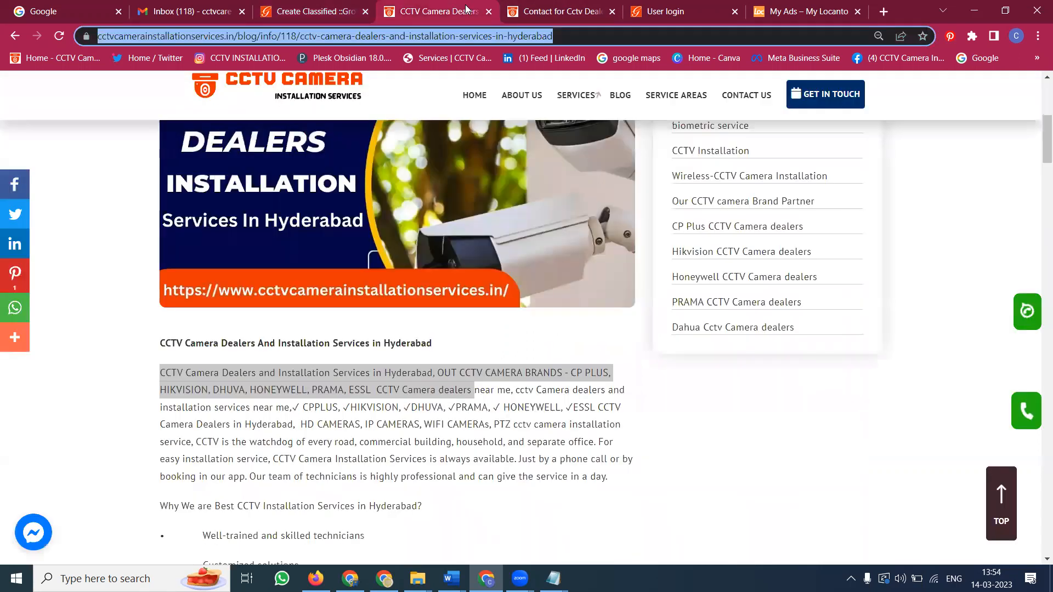
triple_click(318, 344)
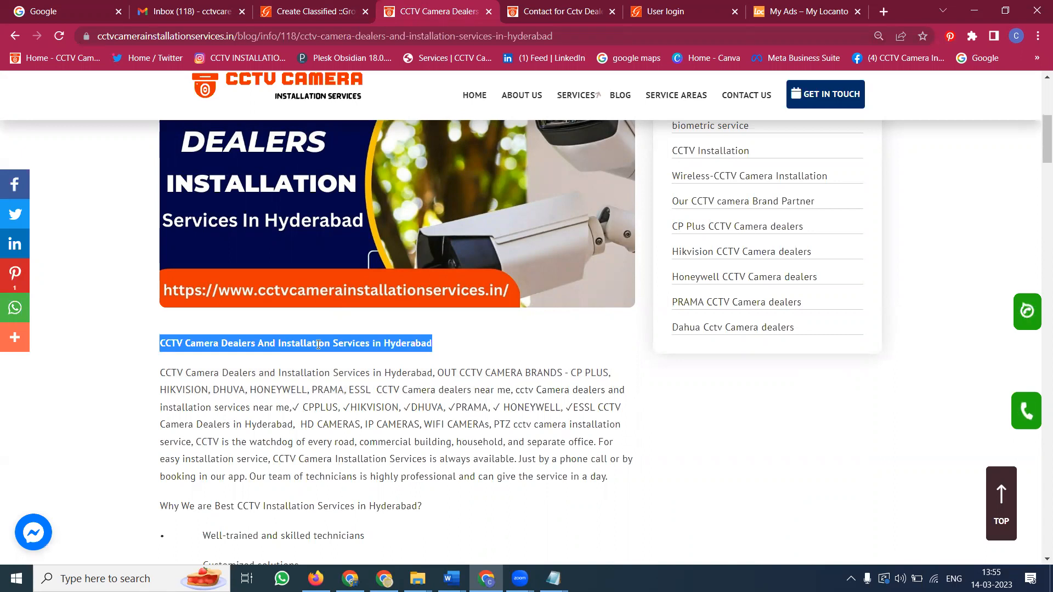
left_click(310, 11)
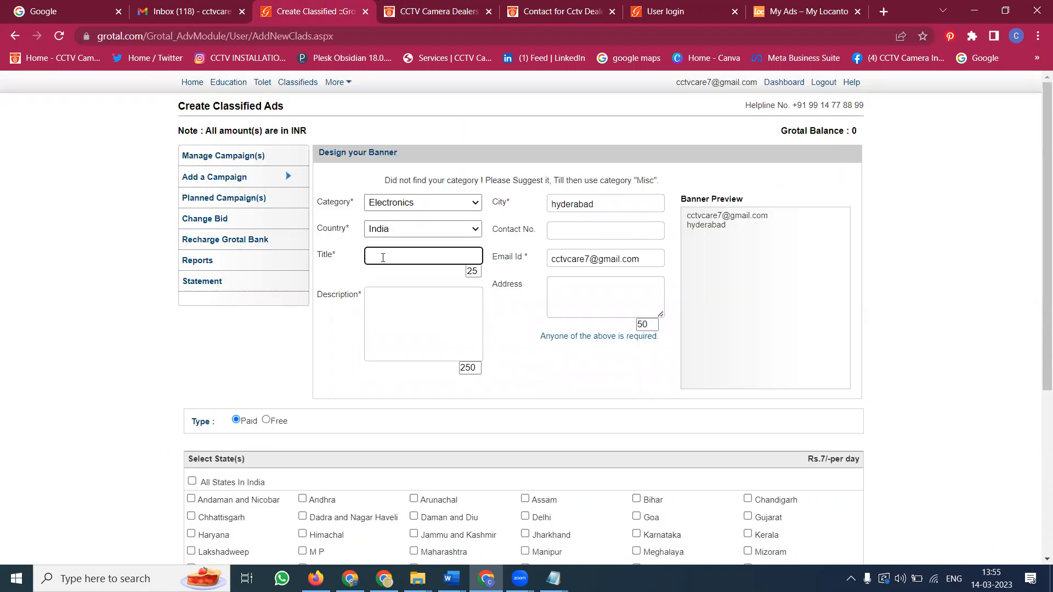
type("CCTV Camera Dealers And I")
Copy the opening of the CCTV article's first paragraph, up to "ESSL CCTV Camera dealers", for the classified ad
left_click(466, 8)
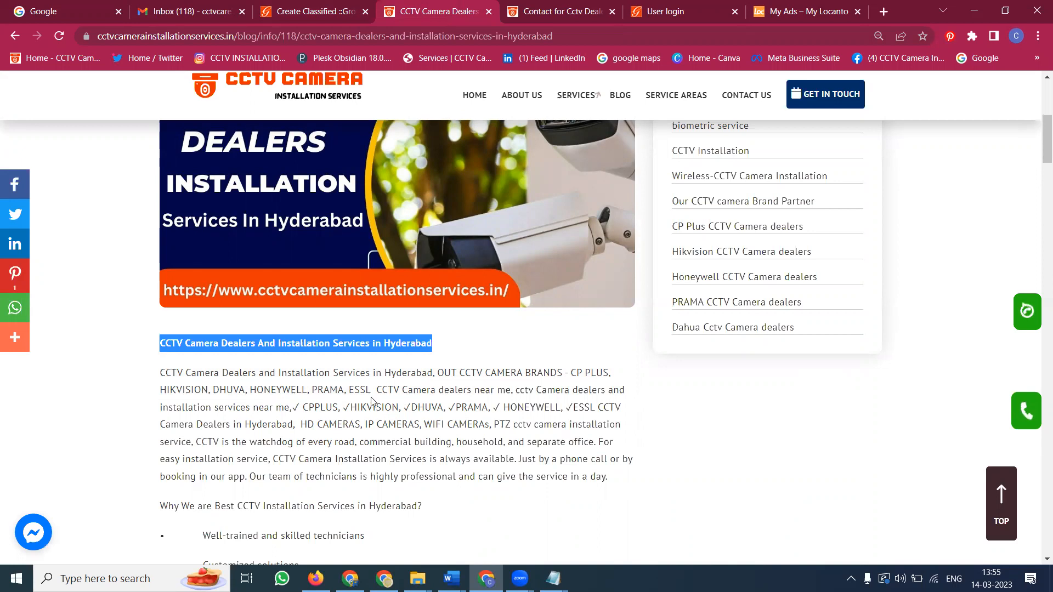
mouse_move(165, 371)
left_mouse_down()
mouse_move(485, 390)
mouse_move(258, 369)
mouse_move(157, 372)
left_mouse_up()
key("ctrl+c")
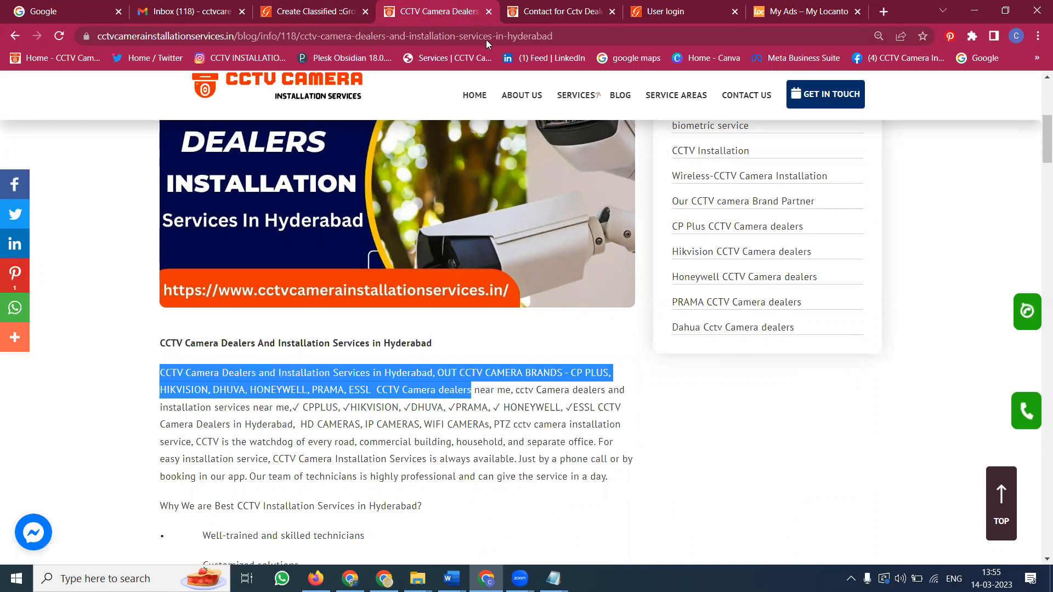
Paste the copied article text as the classified ad's description and enter Hyderabad as its address
key("ctrl+shift+Tab")
left_click(373, 296)
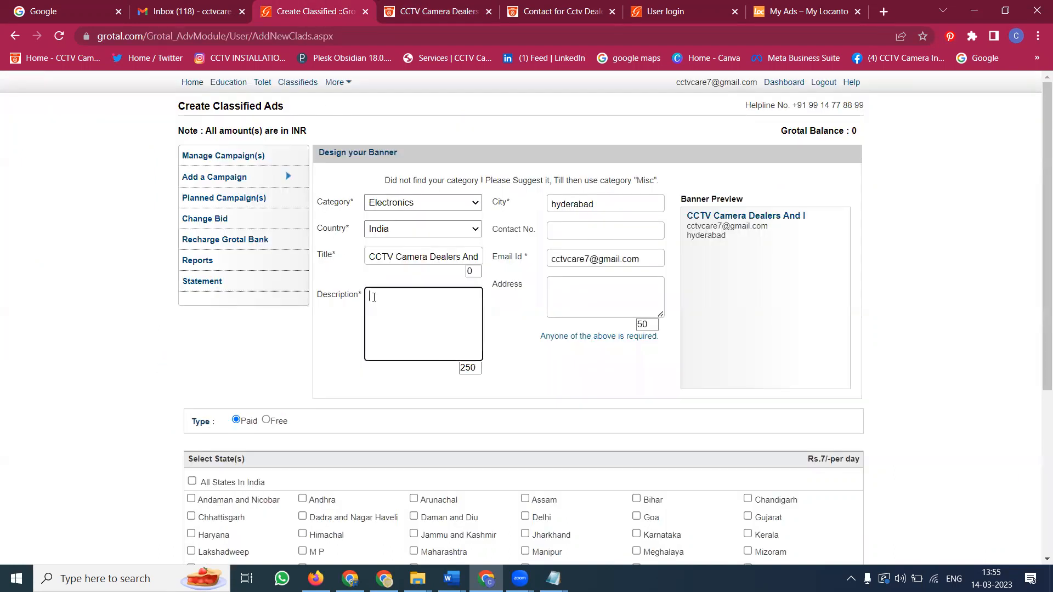
key("ctrl+v")
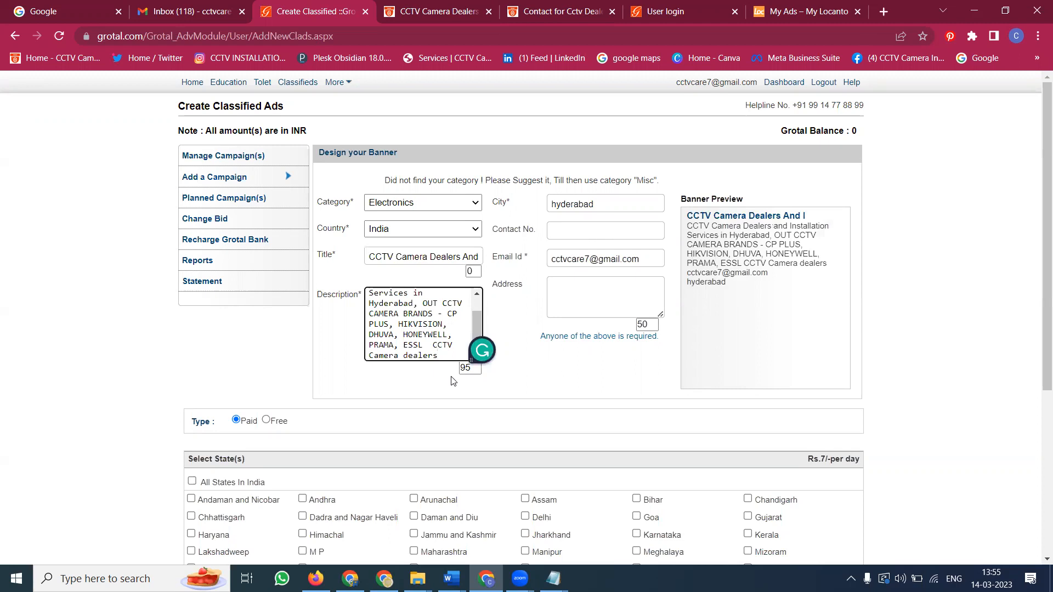
left_click(566, 289)
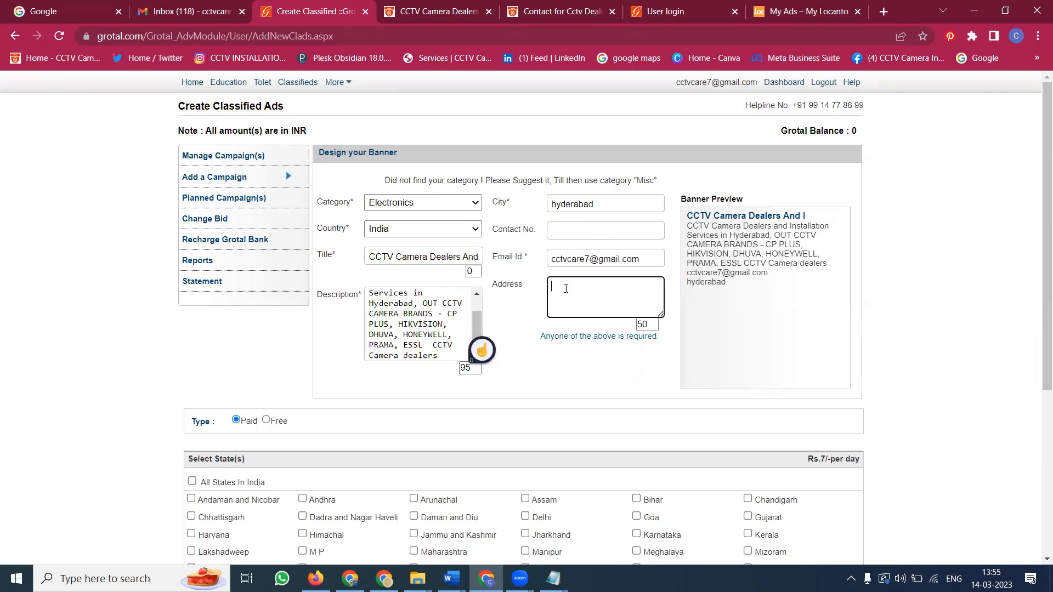
type("Hyderabad")
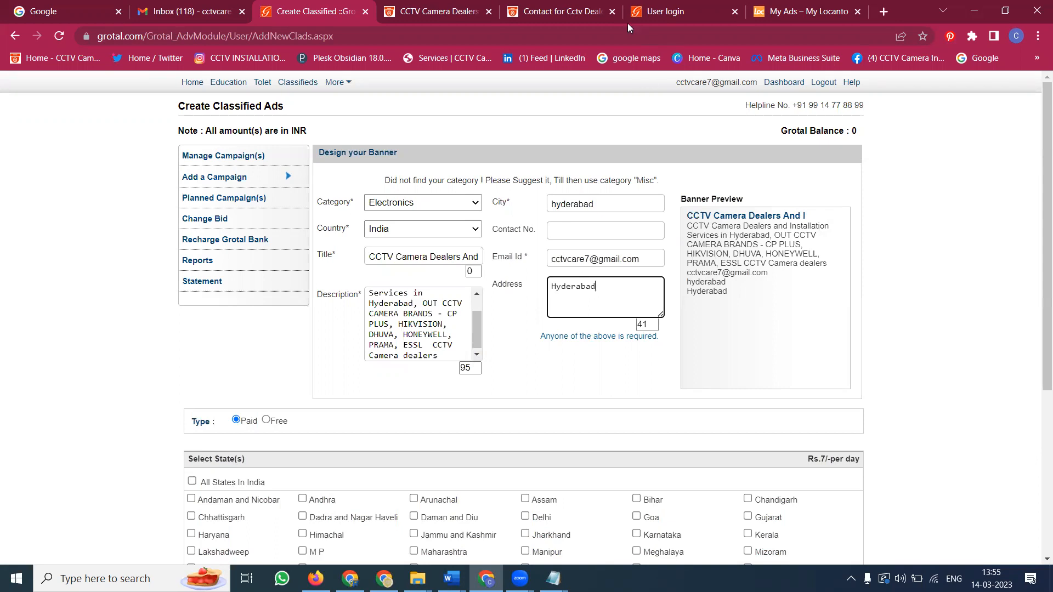
Check the phone number on the company's contact page and enter it as the classified ad's contact number
left_click(589, 7)
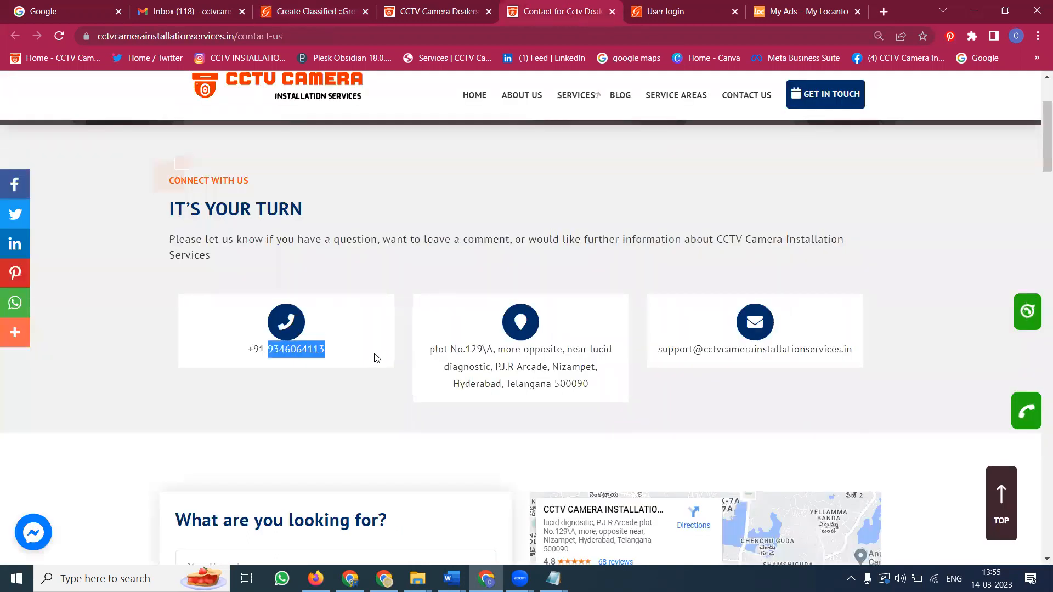
left_click(299, 5)
left_click(588, 233)
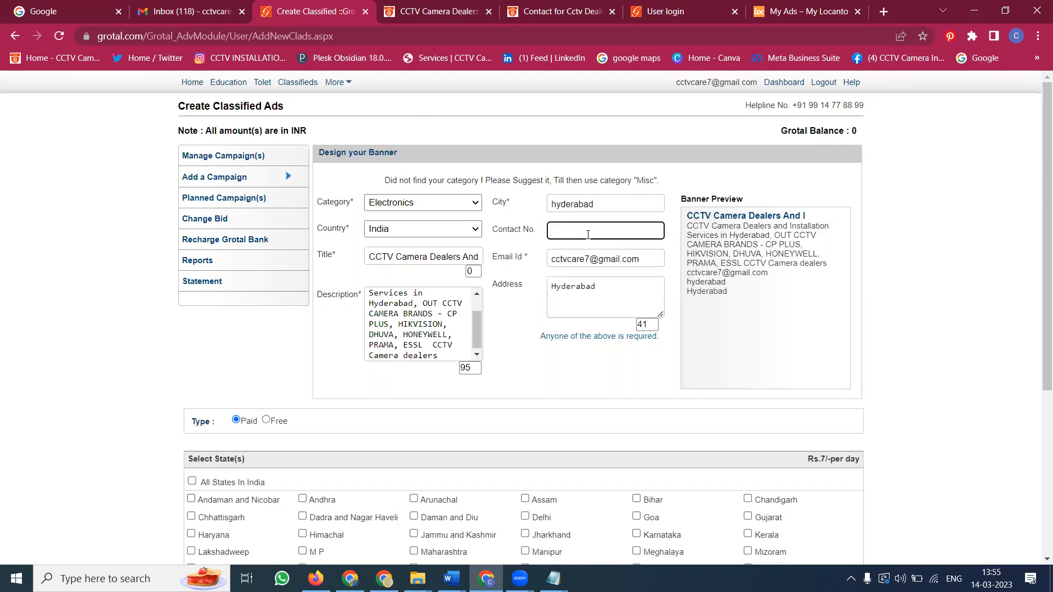
key("ctrl+v")
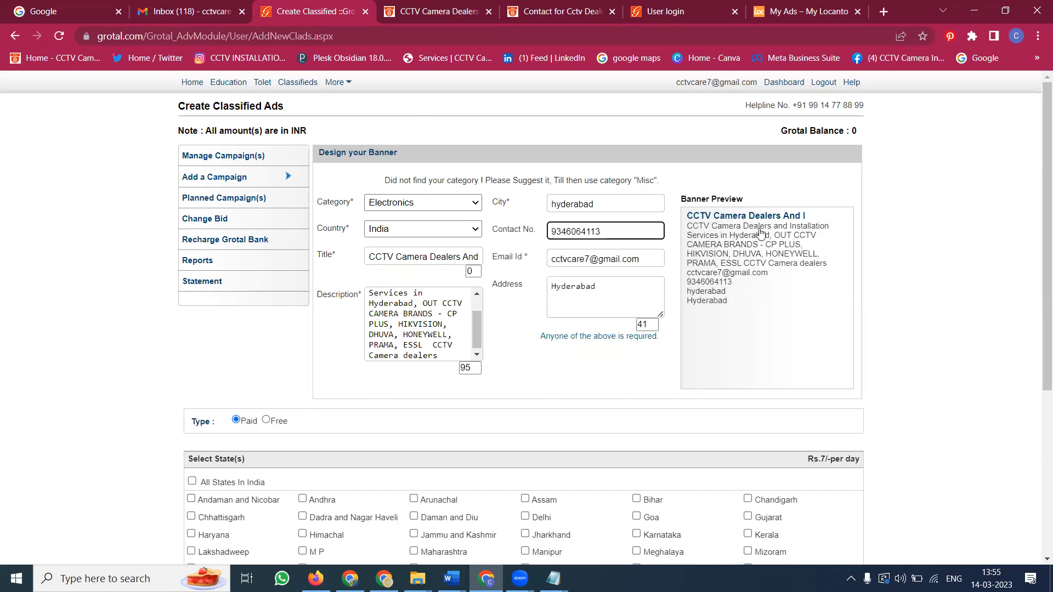
Set the classified ad's type to Free, select Telangana as its state, and save the ad
scroll(326, 266, "down", 4)
left_click(267, 215)
scroll(165, 231, "down", 1)
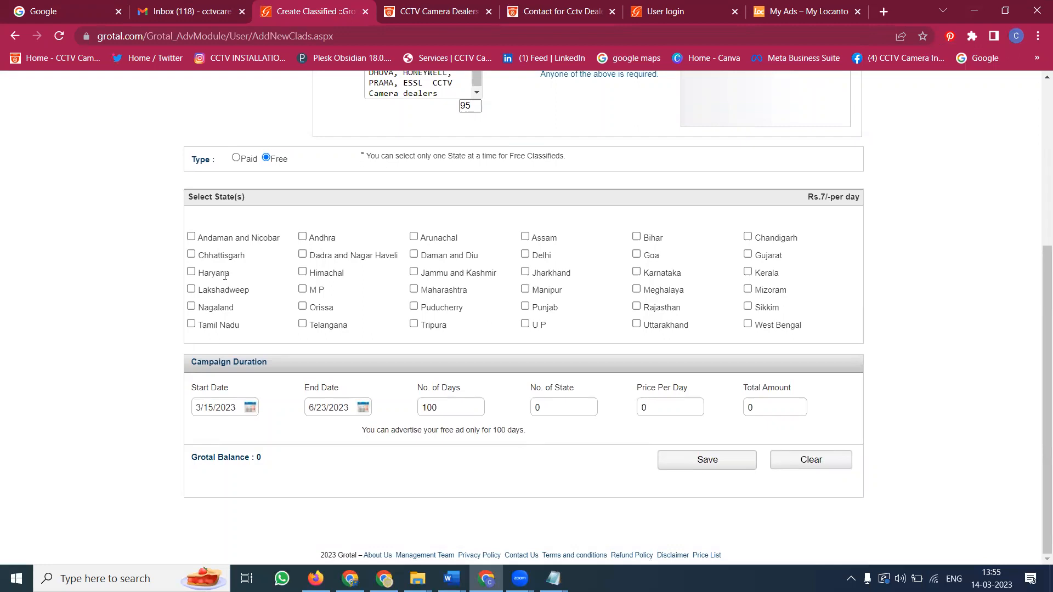
left_click(302, 324)
left_click(320, 406)
left_click(714, 457)
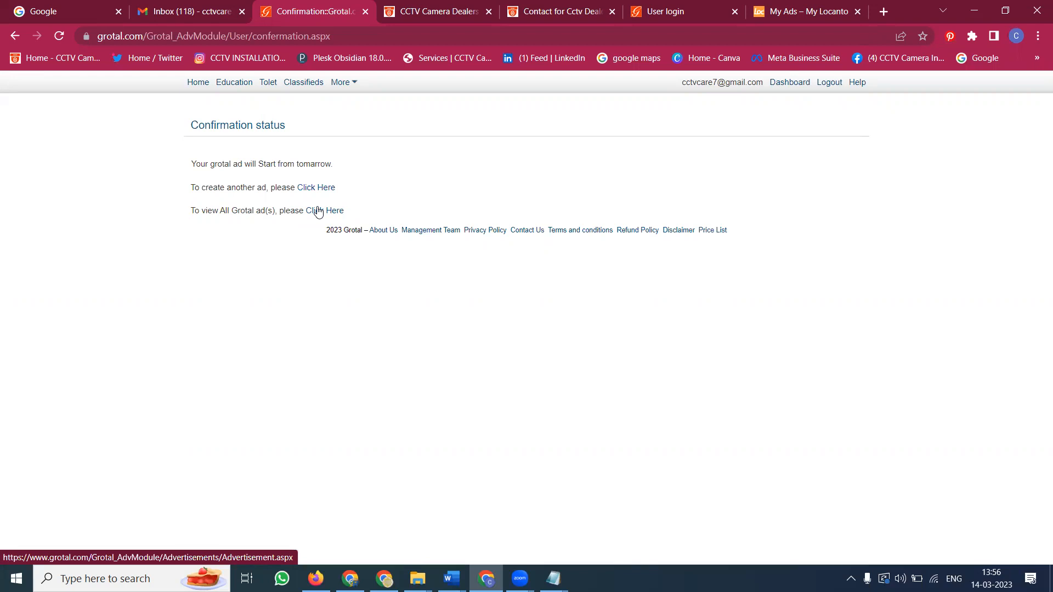
View all Grotal ads from the confirmation page, and return to the user dashboard through the home page
left_click(415, 7)
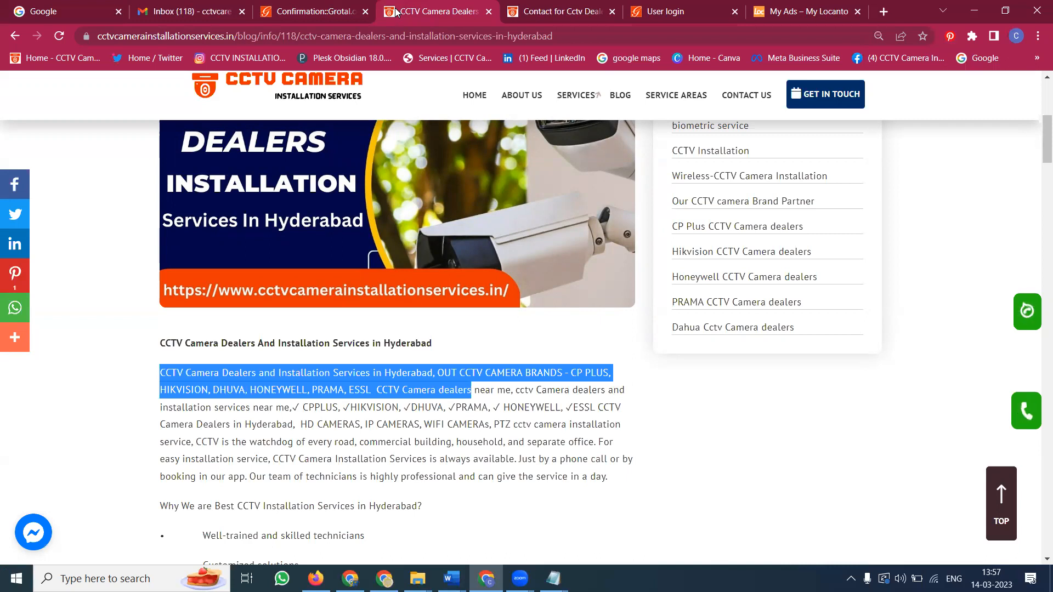
left_click(282, 6)
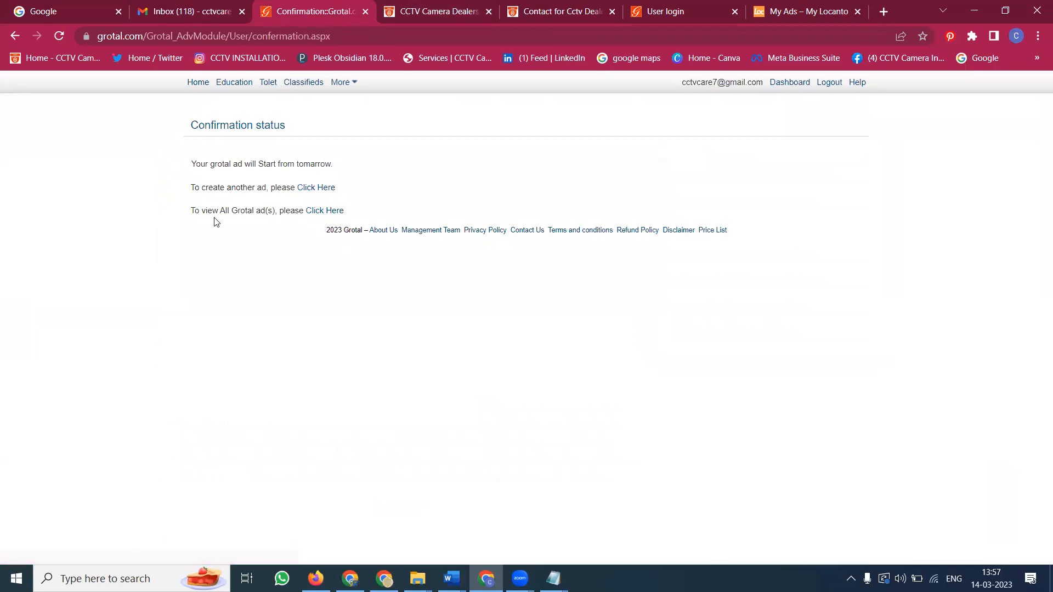
left_click(320, 214)
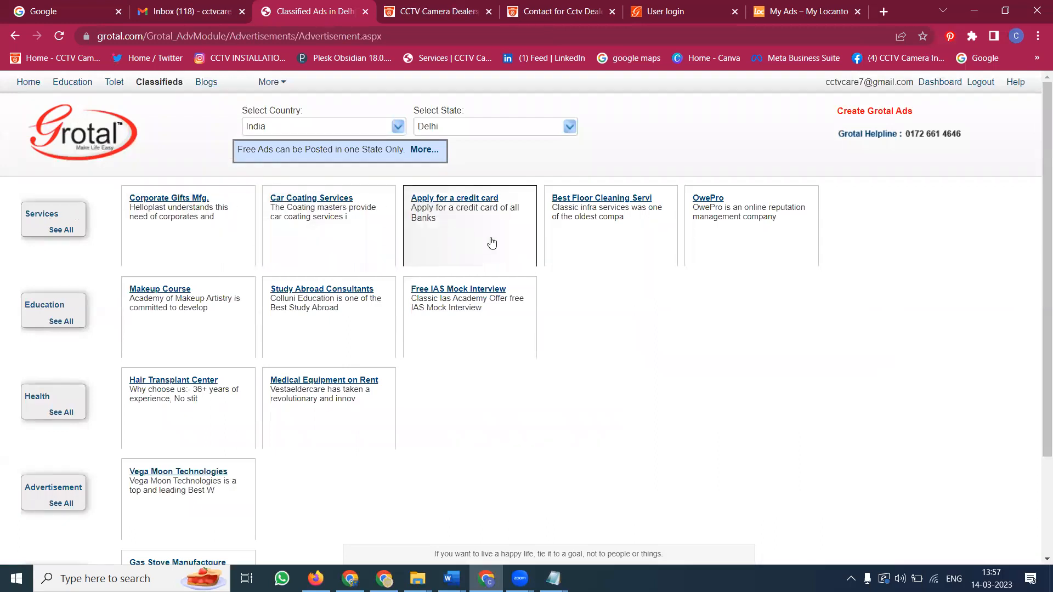
left_click(27, 83)
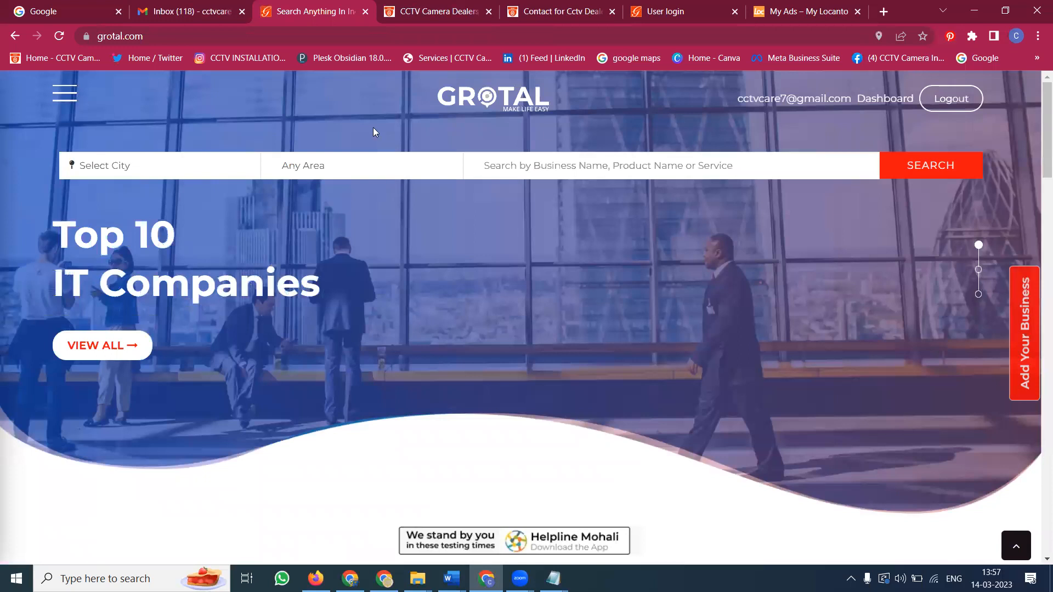
left_click(870, 101)
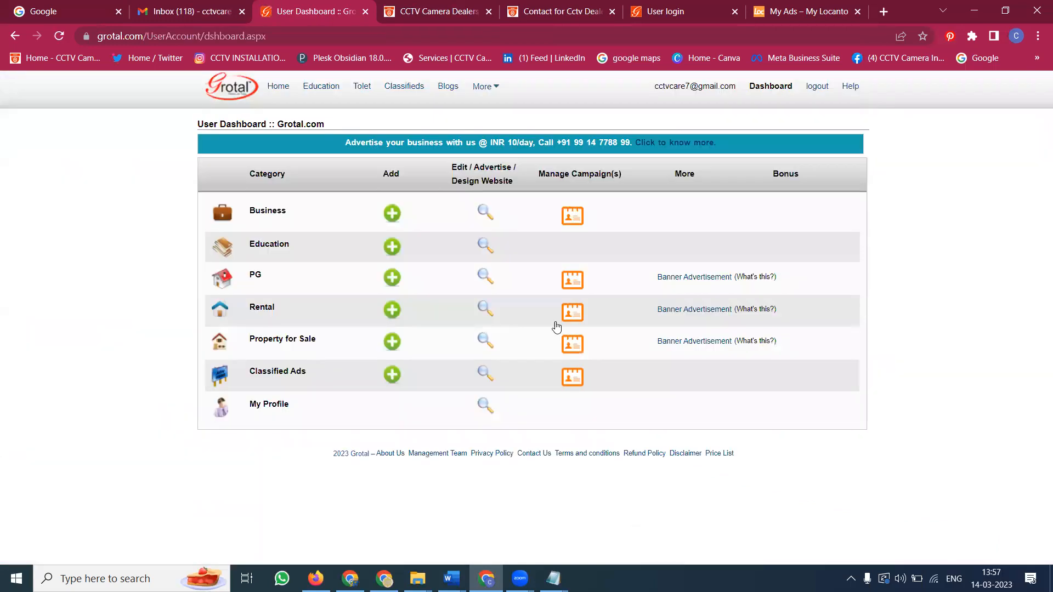
Examine the account's existing business and classified ad entries on the dashboard
left_click(484, 373)
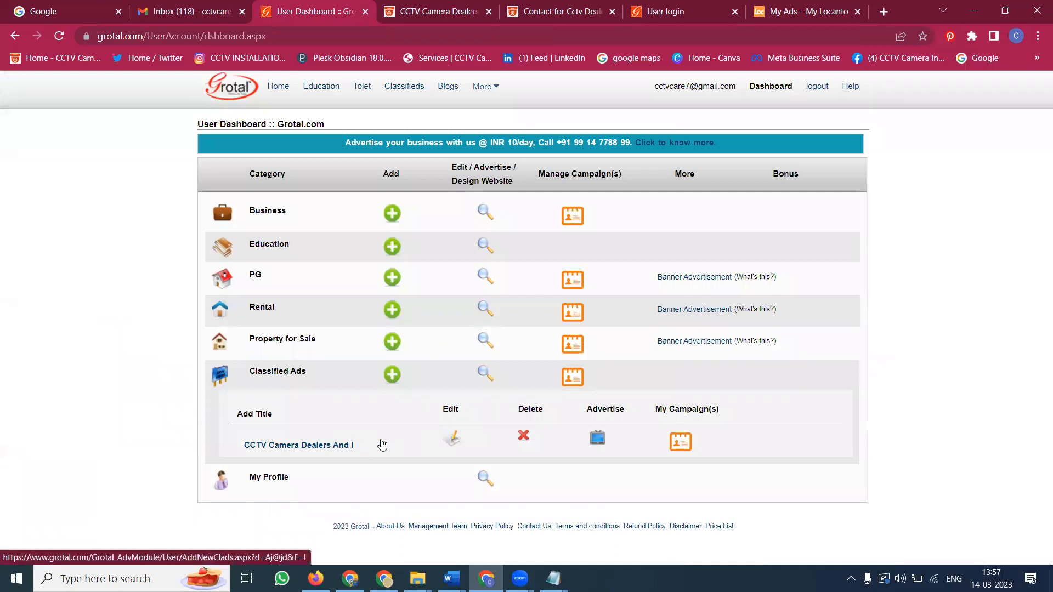
left_click(485, 213)
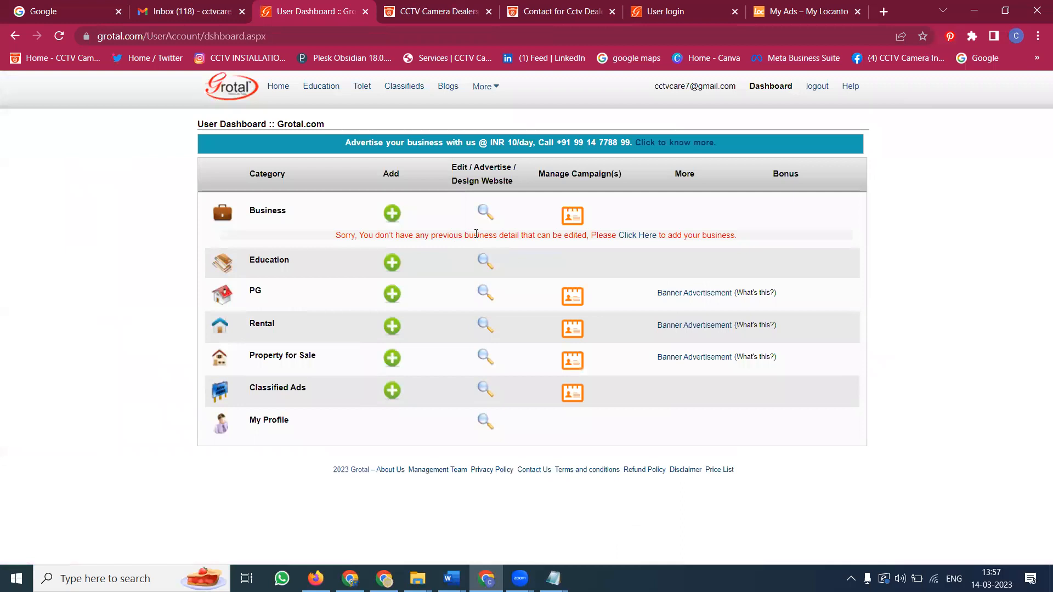
left_click(482, 392)
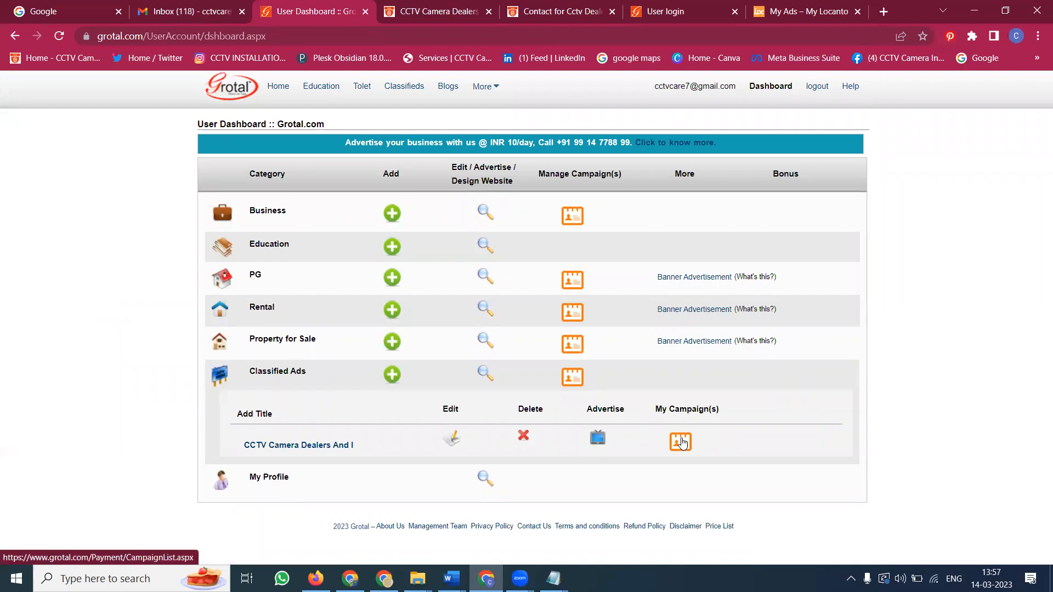
Open the saved "CCTV Camera Dealers And I" ad, review its details and campaign settings, and submit the update
left_click(340, 448)
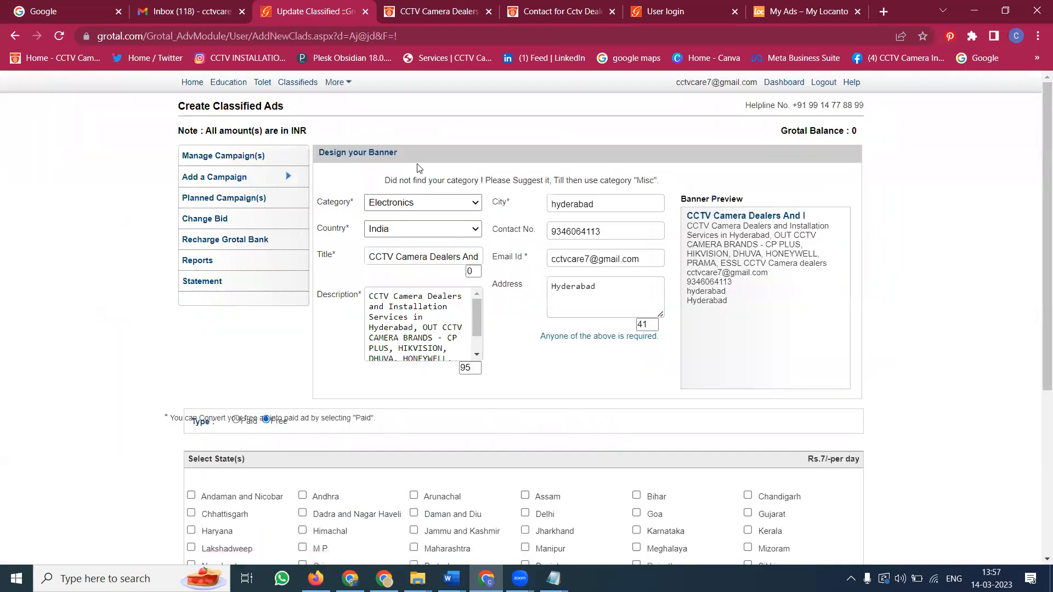
scroll(788, 336, "down", 5)
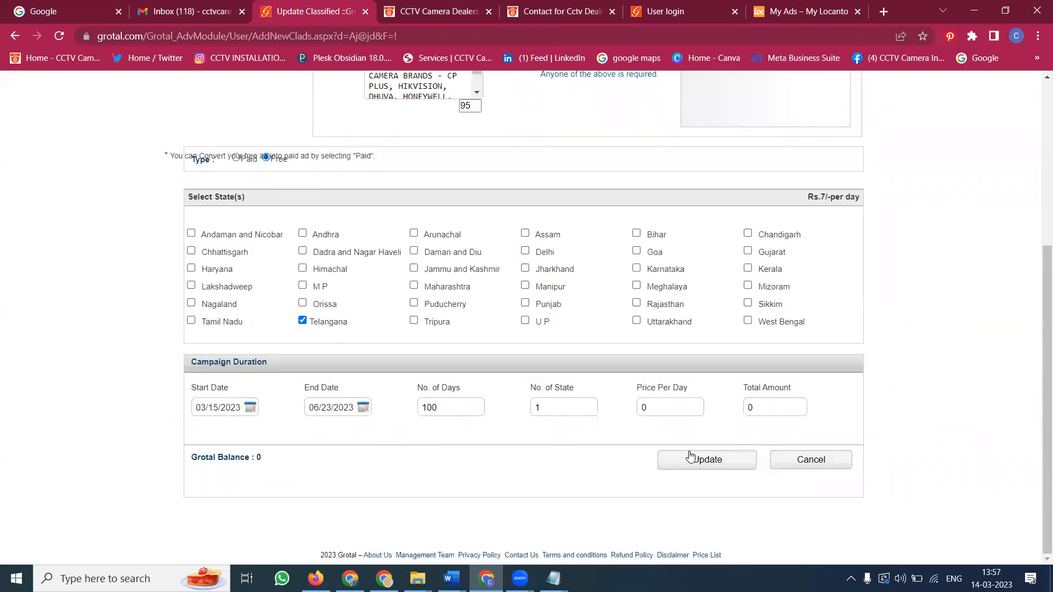
left_click(732, 466)
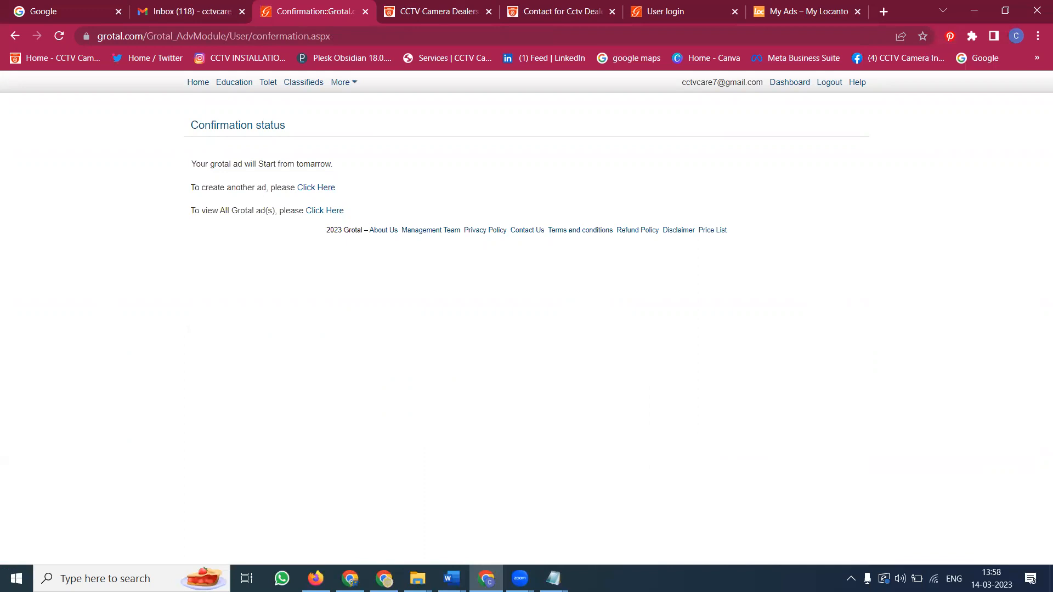
Switch to the other Chrome window showing the YouTube channel's videos page
left_click(350, 579)
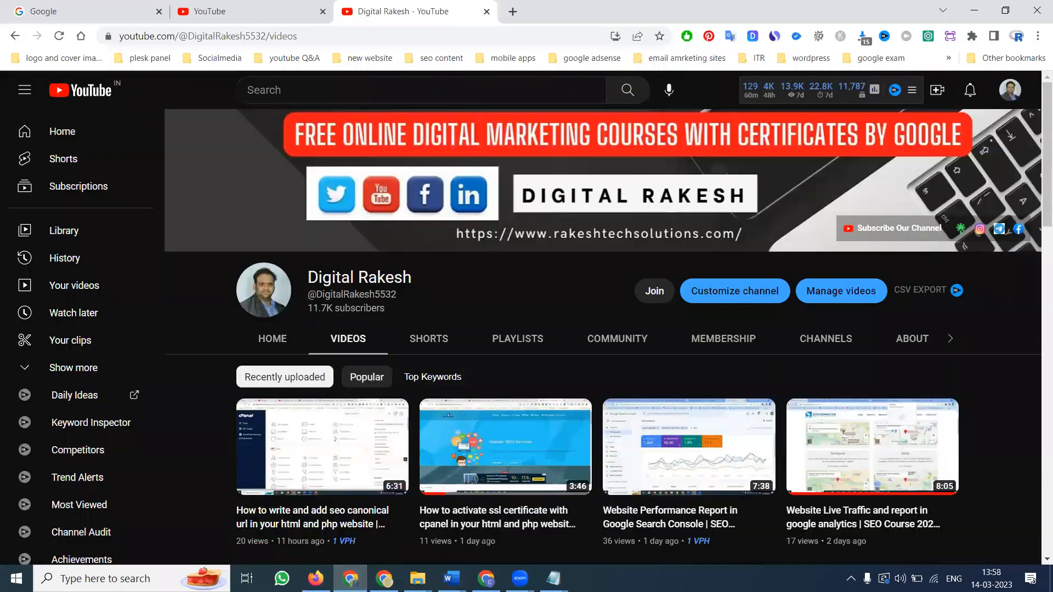